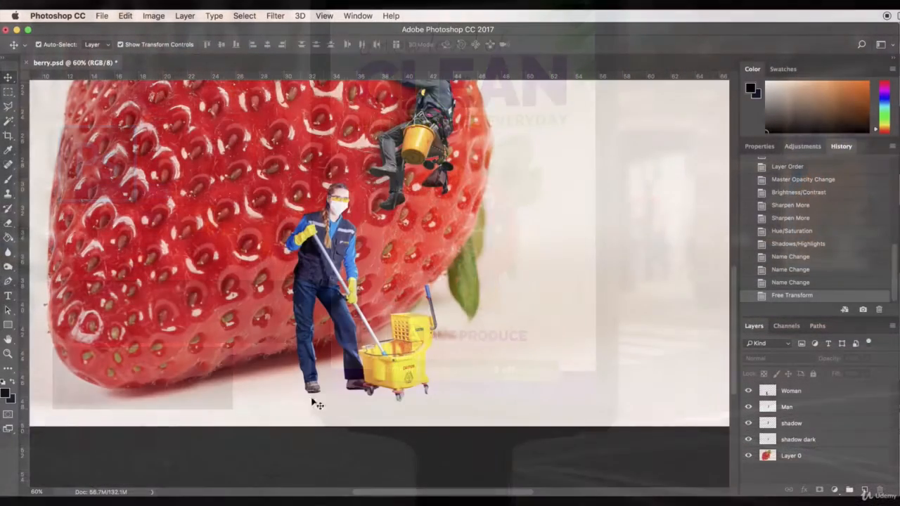
Step: Select Layer 0 and open the Canvas Size settings with the dimensions in pixels
{"action": "scroll", "coordinate": [370, 405], "scroll_direction": "up", "scroll_amount": 2}
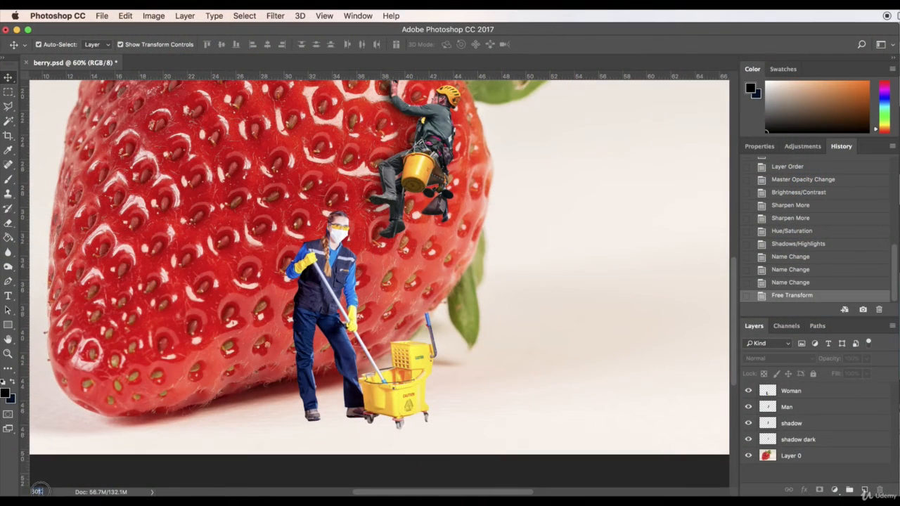
{"action": "key", "text": "super+minus"}
{"action": "key", "text": "super+minus"}
{"action": "key", "text": "super+minus"}
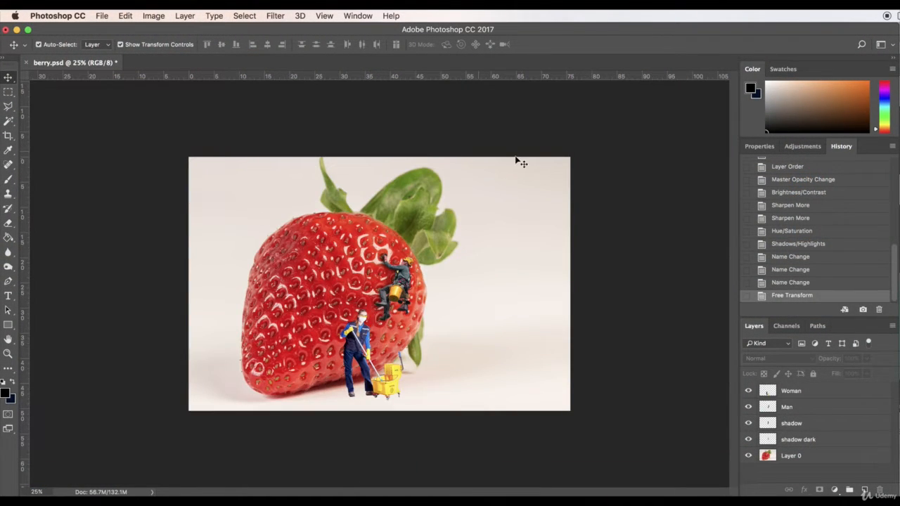
{"action": "left_click", "coordinate": [813, 458]}
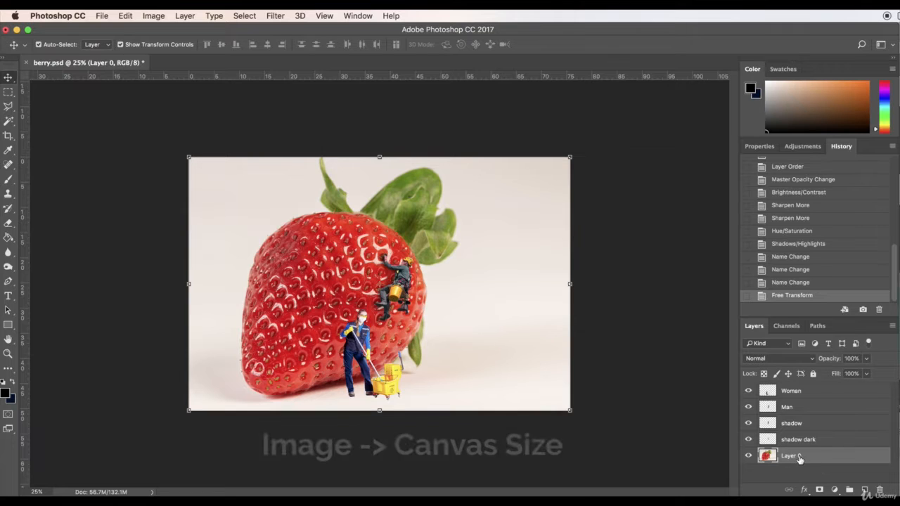
{"action": "left_click", "coordinate": [154, 15]}
{"action": "mouse_move", "coordinate": [132, 14]}
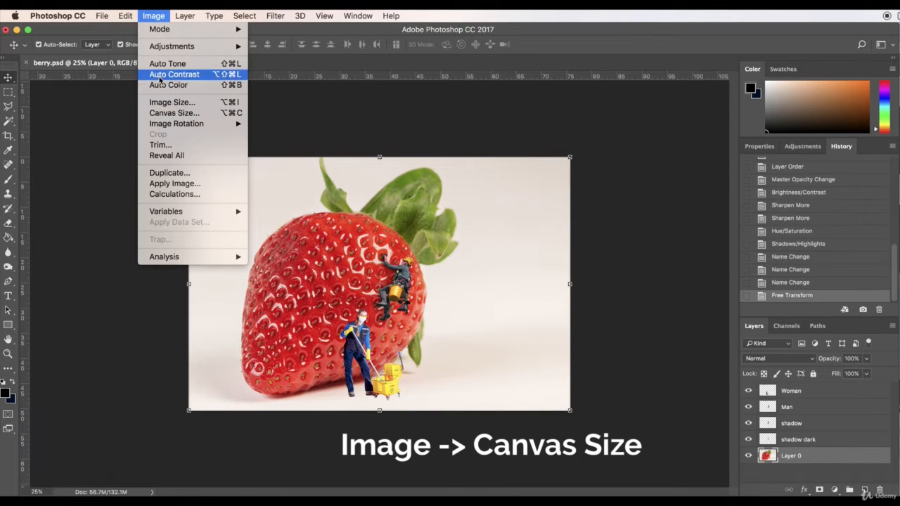
{"action": "left_click", "coordinate": [171, 113]}
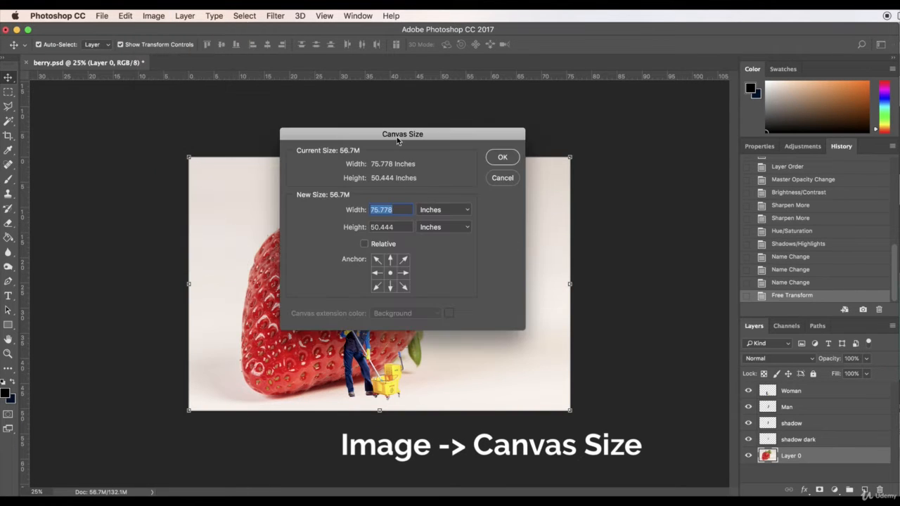
{"action": "left_click_drag", "start_coordinate": [397, 140], "coordinate": [635, 164]}
{"action": "left_click", "coordinate": [679, 242]}
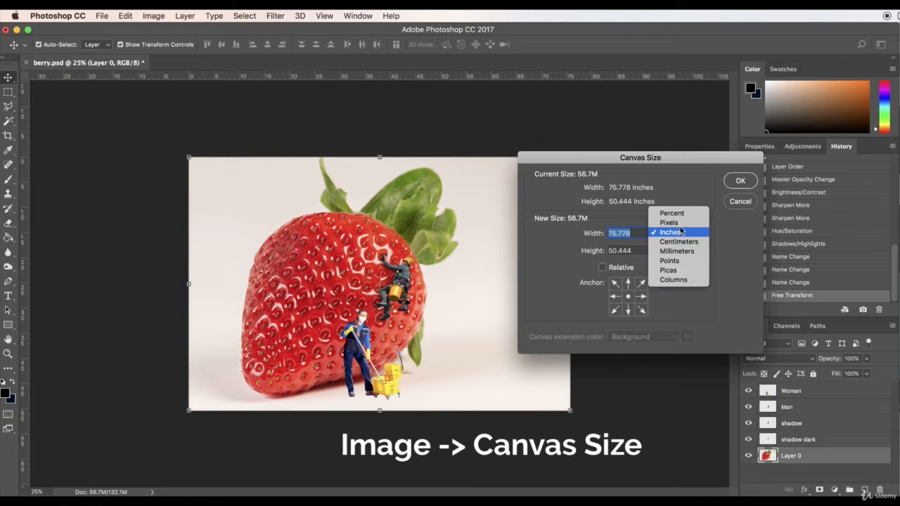
{"action": "left_click", "coordinate": [680, 227]}
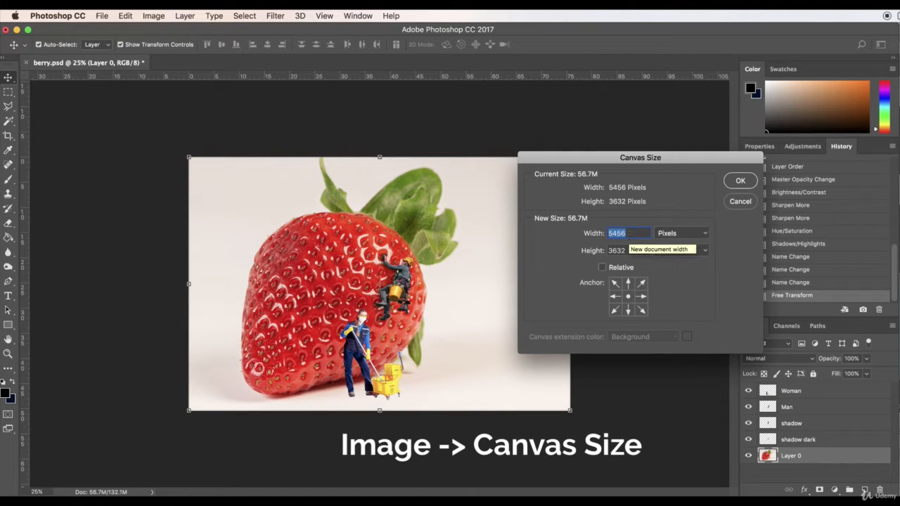
Step: Enlarge the canvas to 6600 pixels wide and 6000 pixels high, keeping the centre anchor
{"action": "key", "text": "Tab"}
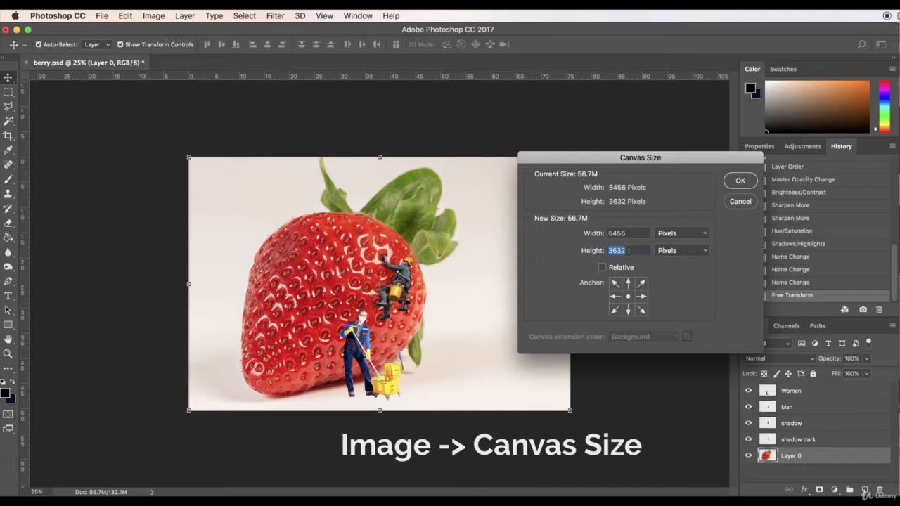
{"action": "type", "text": "6000"}
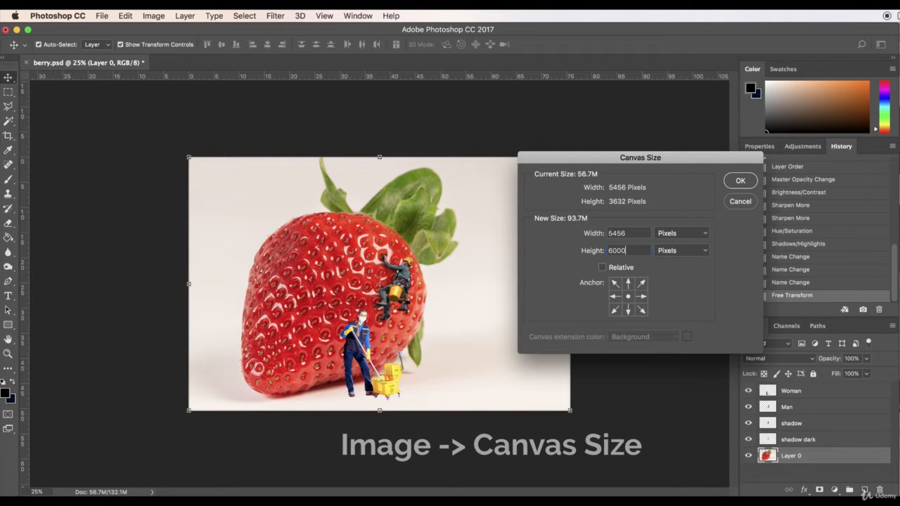
{"action": "double_click", "coordinate": [626, 233]}
{"action": "type", "text": "6600"}
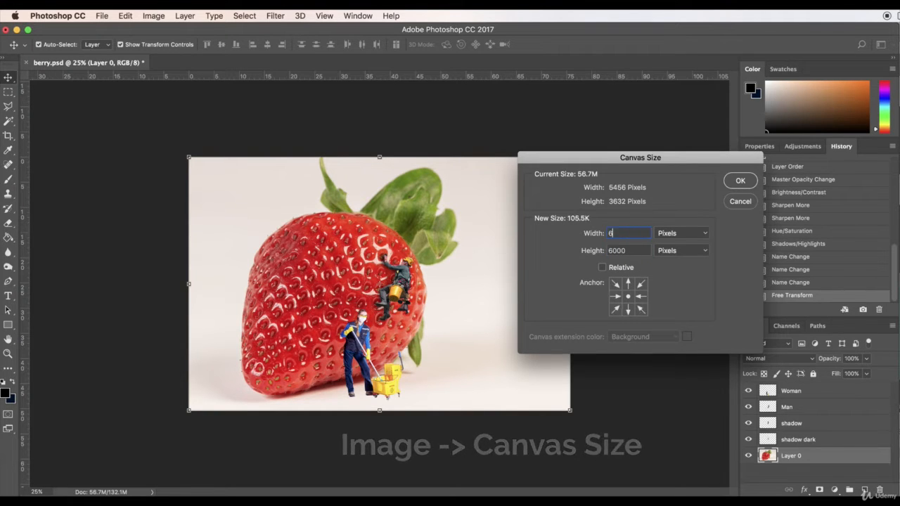
{"action": "key", "text": "Return"}
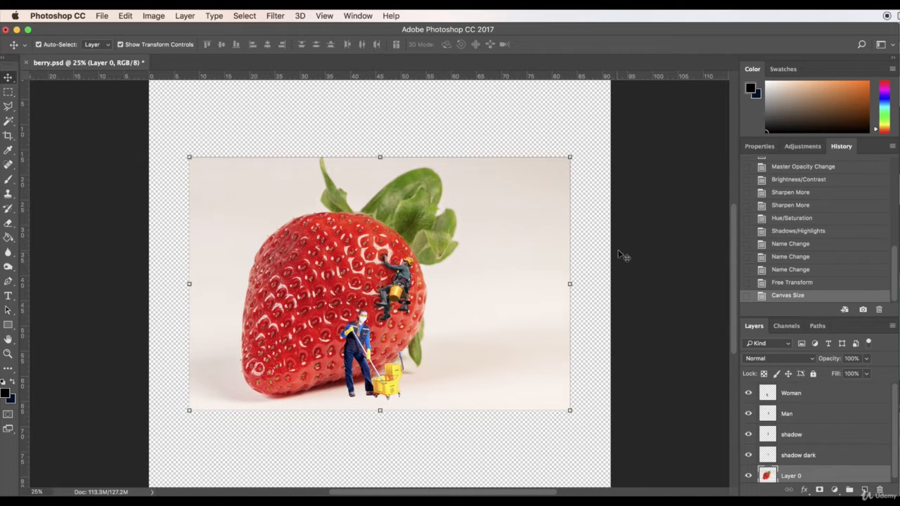
Step: Add a new blank layer directly above Layer 0
{"action": "left_click", "coordinate": [592, 378]}
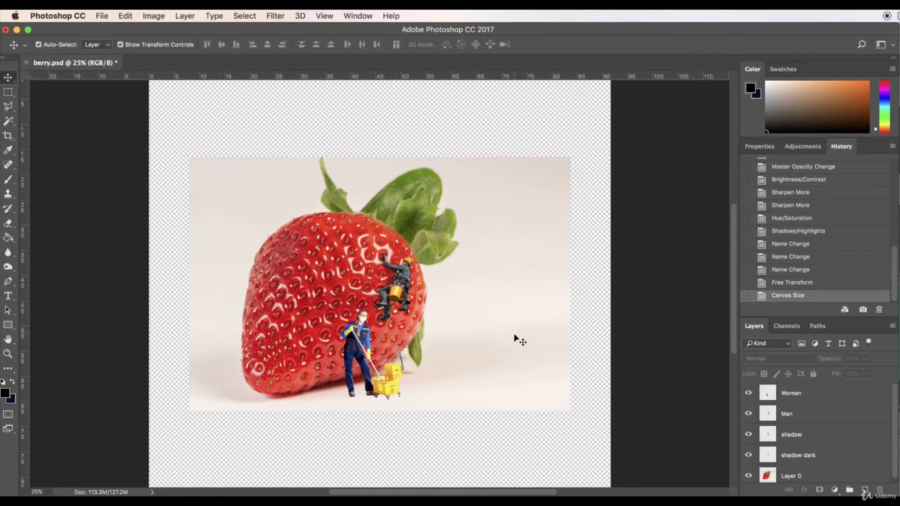
{"action": "scroll", "coordinate": [503, 284], "scroll_direction": "down", "scroll_amount": 1}
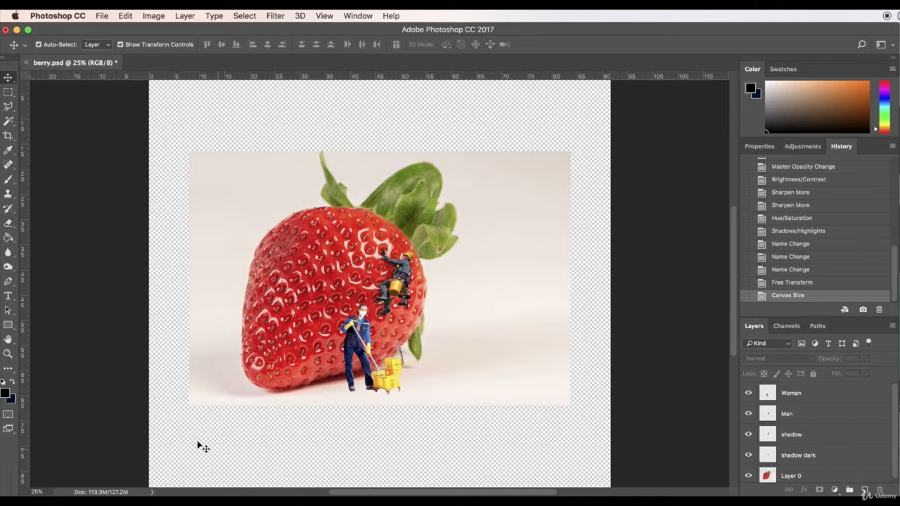
{"action": "scroll", "coordinate": [340, 398], "scroll_direction": "up", "scroll_amount": 1}
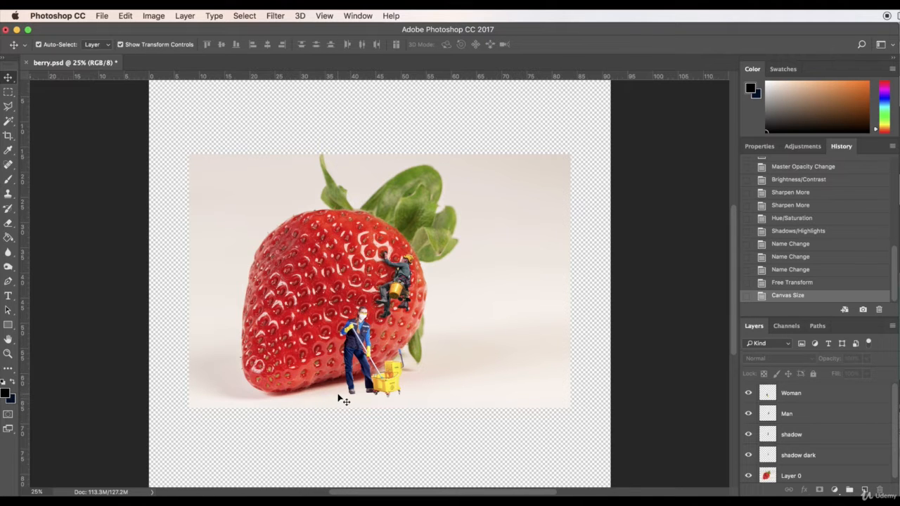
{"action": "left_click", "coordinate": [526, 317]}
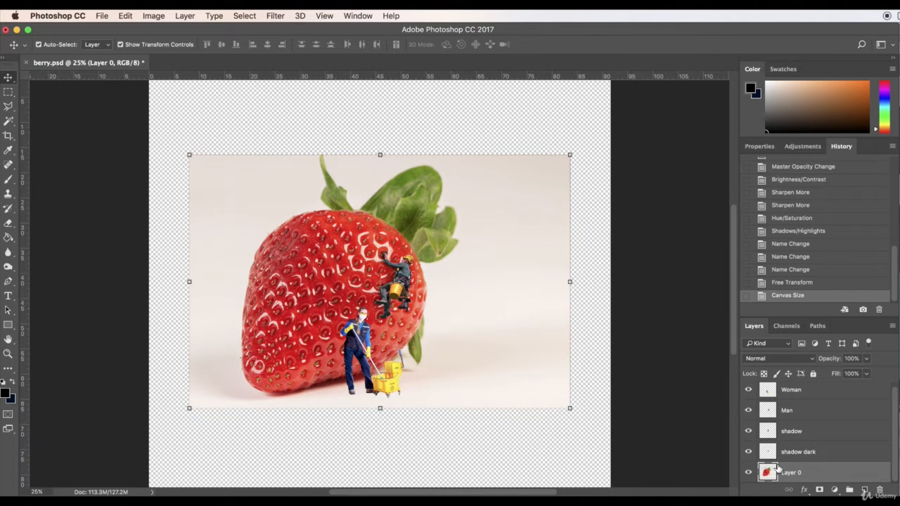
{"action": "left_click", "coordinate": [865, 491]}
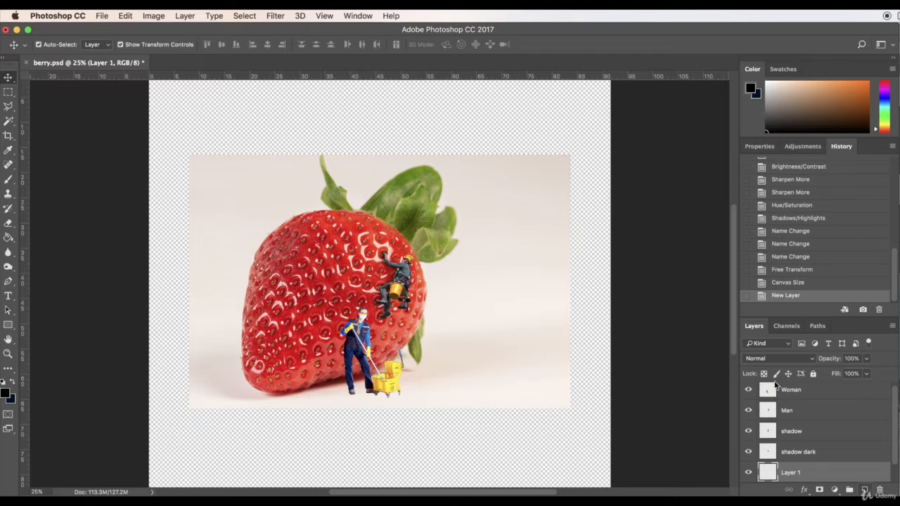
Step: Sample the light beige backdrop beside the strawberry and fill Layer 1 with that colour using the Paint Bucket
{"action": "left_click", "coordinate": [7, 150]}
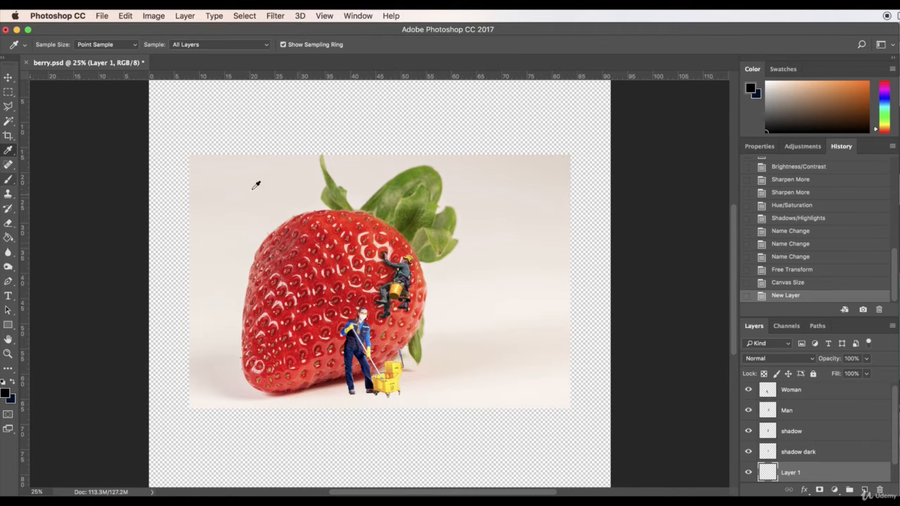
{"action": "left_click", "coordinate": [231, 186]}
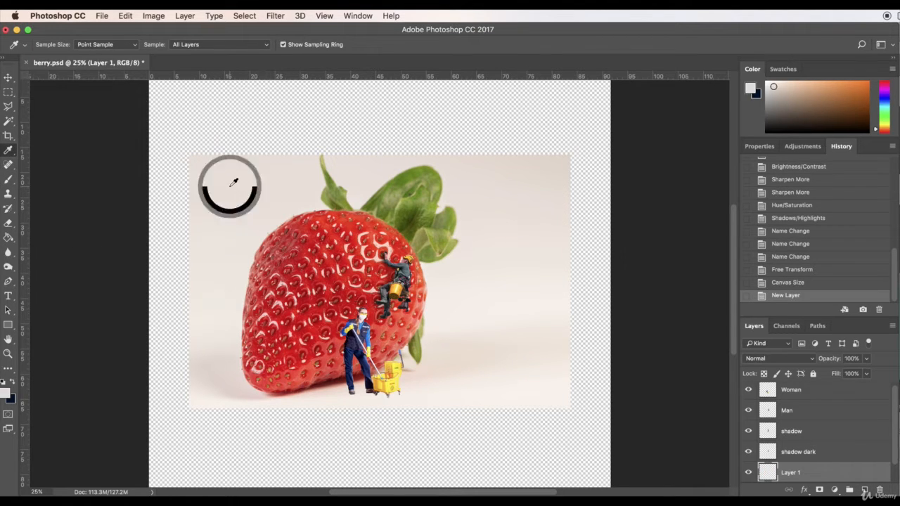
{"action": "left_click", "coordinate": [230, 186]}
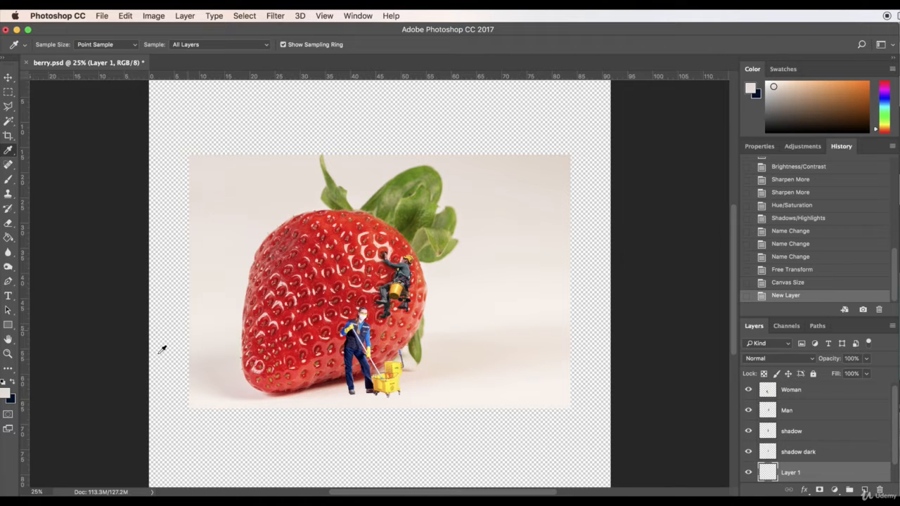
{"action": "left_click", "coordinate": [8, 238]}
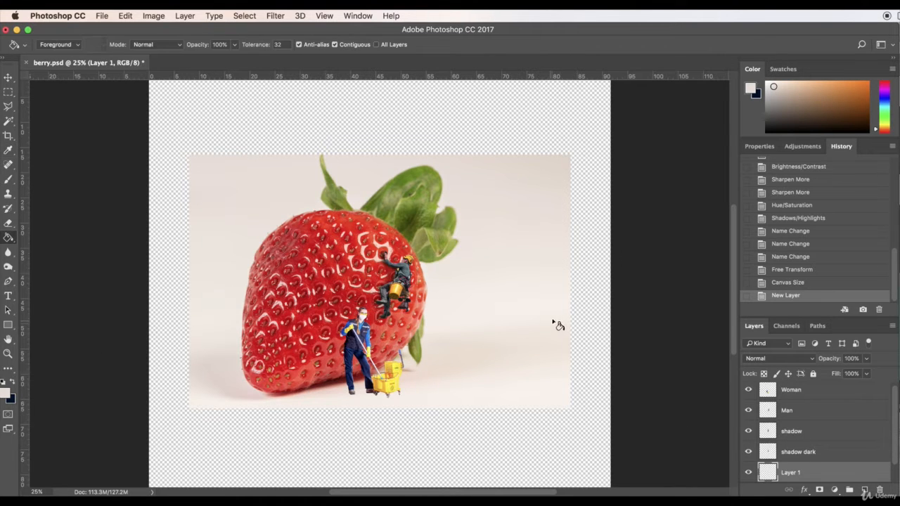
{"action": "left_click", "coordinate": [595, 305]}
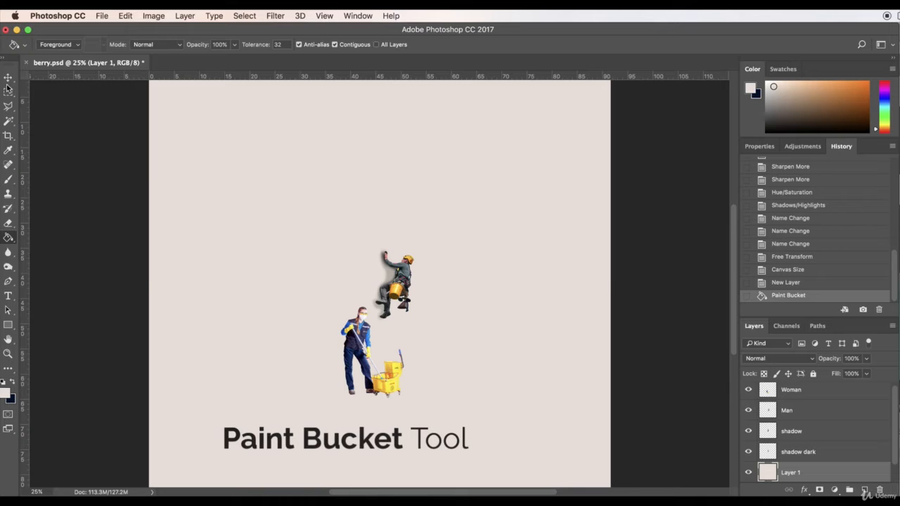
Step: Place the beige-filled Layer 1 beneath Layer 0 and make the strawberry photo layer active
{"action": "key", "text": "v"}
{"action": "scroll", "coordinate": [802, 436], "scroll_direction": "down", "scroll_amount": 1}
{"action": "left_click_drag", "start_coordinate": [804, 455], "coordinate": [801, 485]}
{"action": "left_click", "coordinate": [535, 295]}
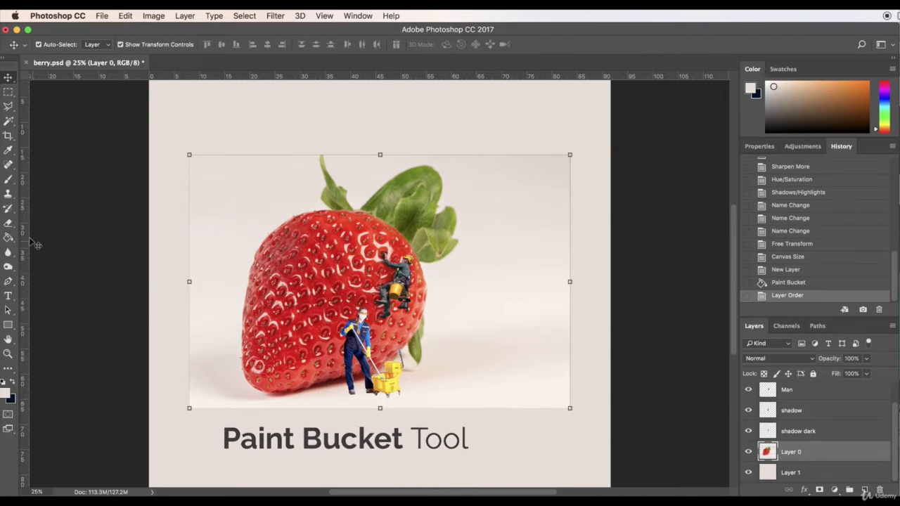
Step: Erase the photo's right edge on Layer 0 with a soft 2120 px Eraser, and undo the stroke made across its left and upper areas
{"action": "left_click", "coordinate": [8, 223]}
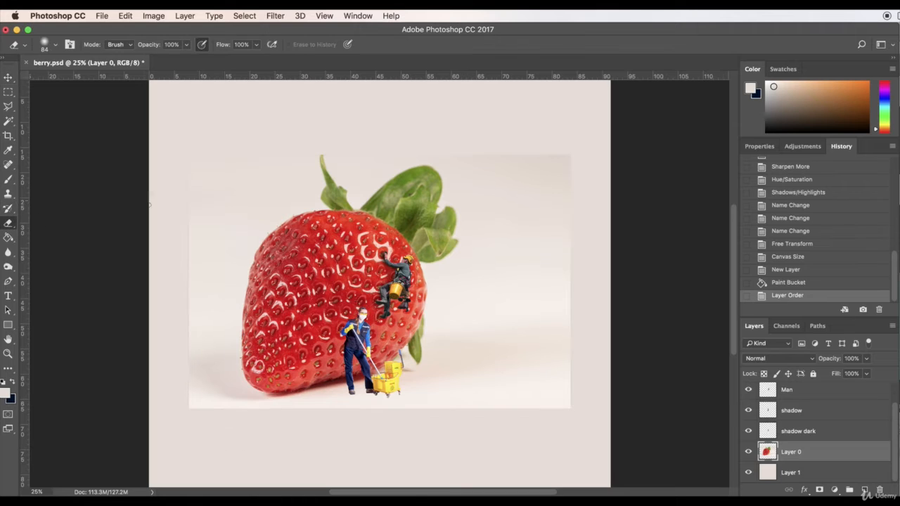
{"action": "left_click", "coordinate": [56, 45]}
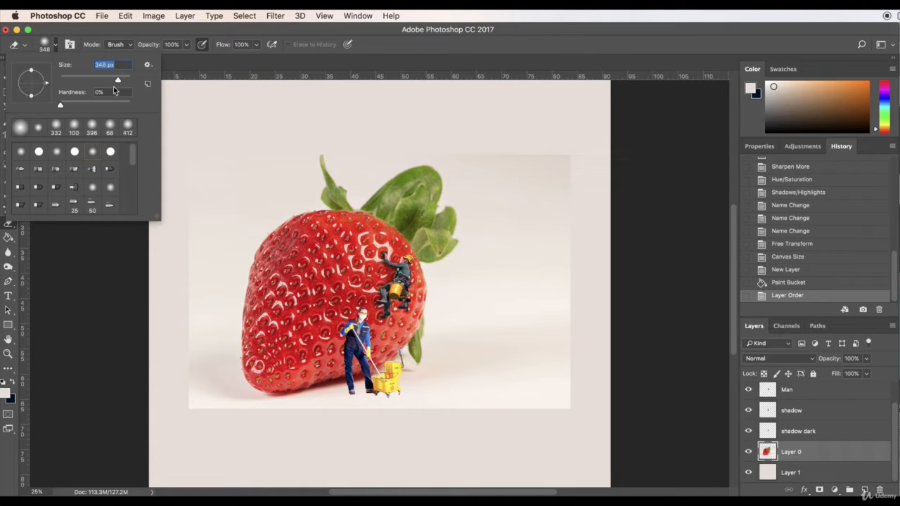
{"action": "left_click_drag", "start_coordinate": [126, 83], "coordinate": [128, 83]}
{"action": "mouse_move", "coordinate": [570, 141]}
{"action": "left_mouse_down"}
{"action": "mouse_move", "coordinate": [580, 439]}
{"action": "mouse_move", "coordinate": [618, 320]}
{"action": "mouse_move", "coordinate": [450, 465]}
{"action": "left_mouse_up"}
{"action": "mouse_move", "coordinate": [177, 422]}
{"action": "left_mouse_down"}
{"action": "mouse_move", "coordinate": [158, 272]}
{"action": "mouse_move", "coordinate": [191, 122]}
{"action": "mouse_move", "coordinate": [180, 163]}
{"action": "mouse_move", "coordinate": [235, 116]}
{"action": "mouse_move", "coordinate": [372, 73]}
{"action": "mouse_move", "coordinate": [472, 113]}
{"action": "left_mouse_up"}
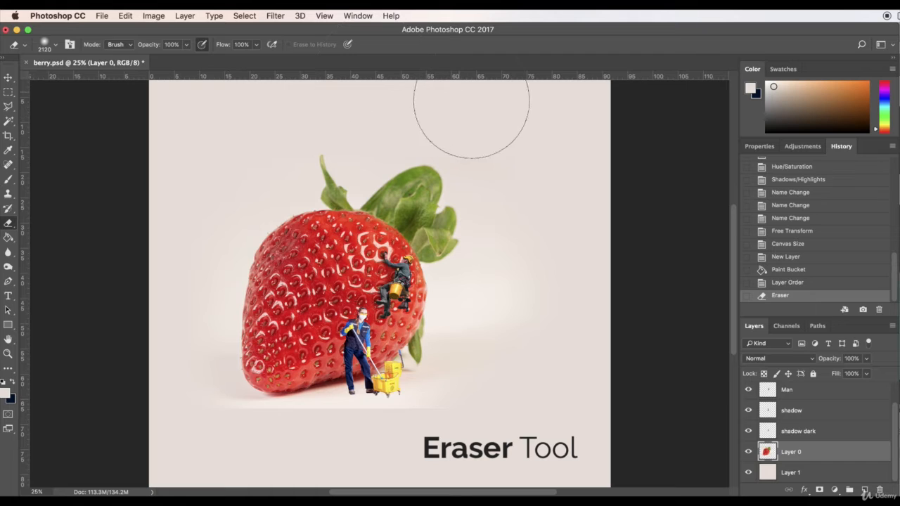
{"action": "key", "text": "super+z"}
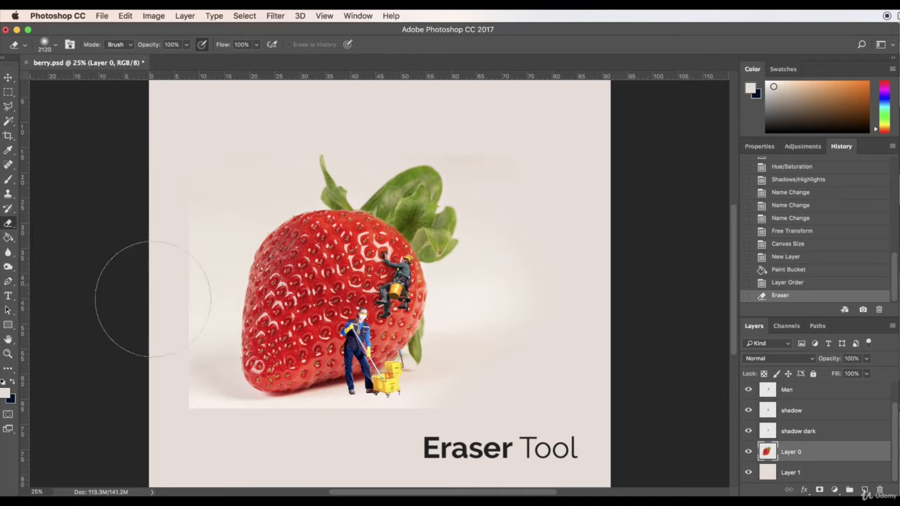
Step: Erase the photo's remaining hard edges around the strawberry, reducing the soft Eraser to 476 px for the left and lower edges
{"action": "left_click", "coordinate": [156, 92]}
{"action": "left_click", "coordinate": [58, 45]}
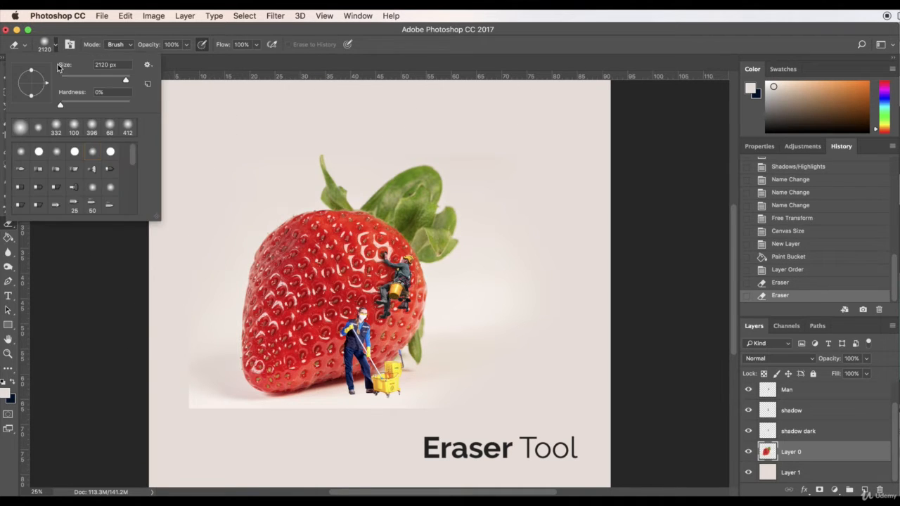
{"action": "left_click_drag", "start_coordinate": [109, 79], "coordinate": [114, 80]}
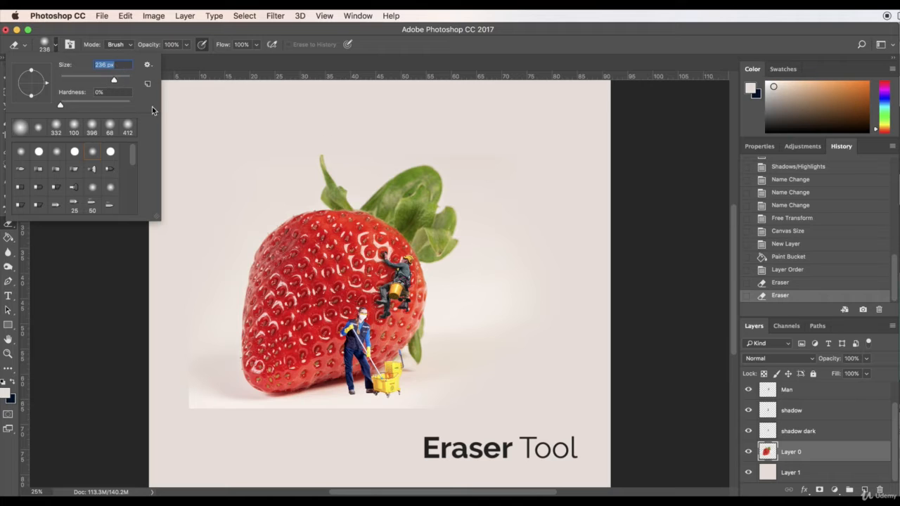
{"action": "left_click", "coordinate": [122, 80]}
{"action": "mouse_move", "coordinate": [188, 361]}
{"action": "left_mouse_down"}
{"action": "mouse_move", "coordinate": [193, 420]}
{"action": "mouse_move", "coordinate": [192, 376]}
{"action": "mouse_move", "coordinate": [213, 408]}
{"action": "mouse_move", "coordinate": [227, 408]}
{"action": "mouse_move", "coordinate": [217, 396]}
{"action": "mouse_move", "coordinate": [400, 421]}
{"action": "mouse_move", "coordinate": [496, 411]}
{"action": "mouse_move", "coordinate": [281, 420]}
{"action": "mouse_move", "coordinate": [503, 412]}
{"action": "mouse_move", "coordinate": [380, 427]}
{"action": "mouse_move", "coordinate": [465, 385]}
{"action": "mouse_move", "coordinate": [531, 392]}
{"action": "mouse_move", "coordinate": [584, 187]}
{"action": "mouse_move", "coordinate": [406, 134]}
{"action": "mouse_move", "coordinate": [508, 160]}
{"action": "mouse_move", "coordinate": [511, 136]}
{"action": "left_mouse_up"}
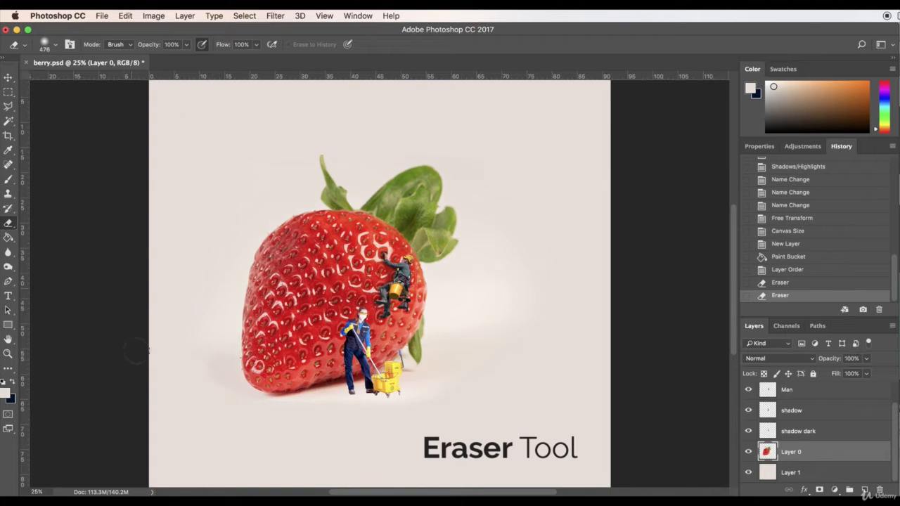
{"action": "left_click_drag", "start_coordinate": [136, 350], "coordinate": [205, 419]}
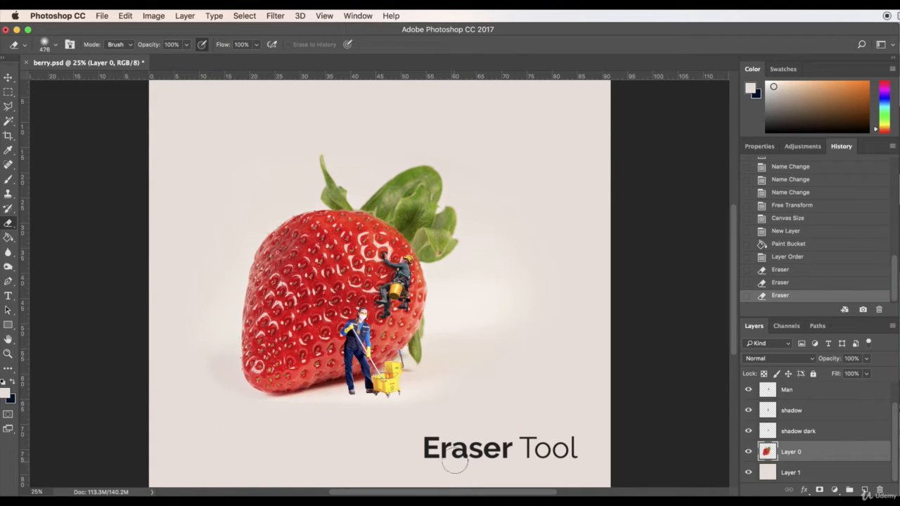
Step: Switch to the Move tool, clear the layer selection and save the document
{"action": "left_click", "coordinate": [8, 79]}
{"action": "left_click", "coordinate": [81, 159]}
{"action": "left_click", "coordinate": [102, 16]}
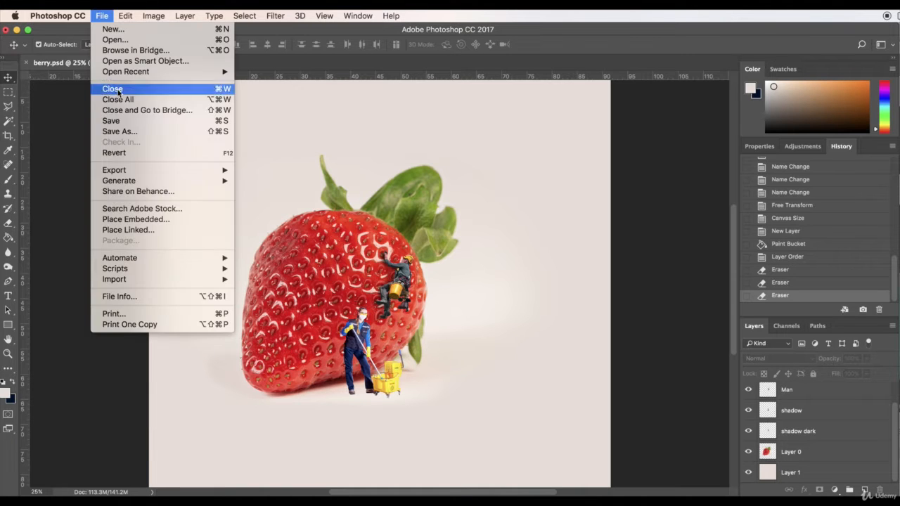
{"action": "left_click", "coordinate": [111, 120]}
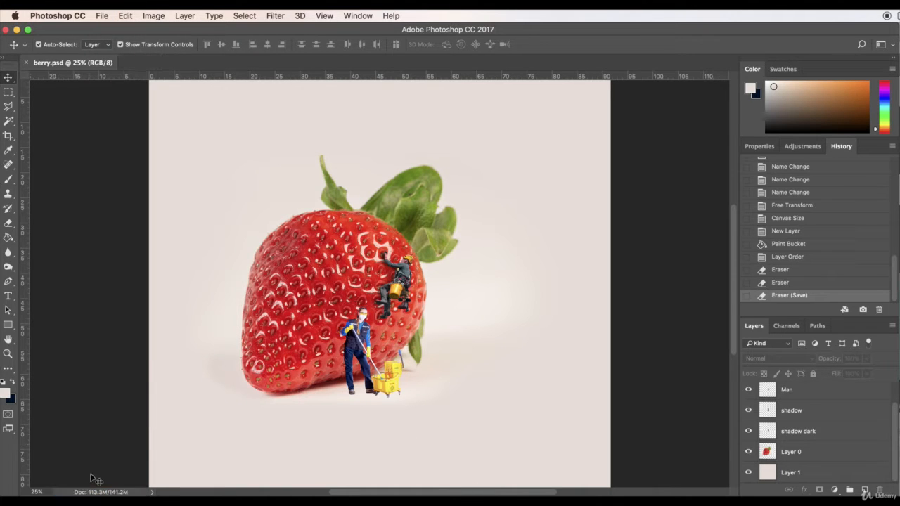
Step: Add a new layer at the top of the stack and set the Brush tool's foreground color to black (000000)
{"action": "type", "text": "100"}
{"action": "key", "text": "Return"}
{"action": "scroll", "coordinate": [249, 344], "scroll_direction": "down", "scroll_amount": 10}
{"action": "scroll", "coordinate": [353, 336], "scroll_direction": "up", "scroll_amount": 2}
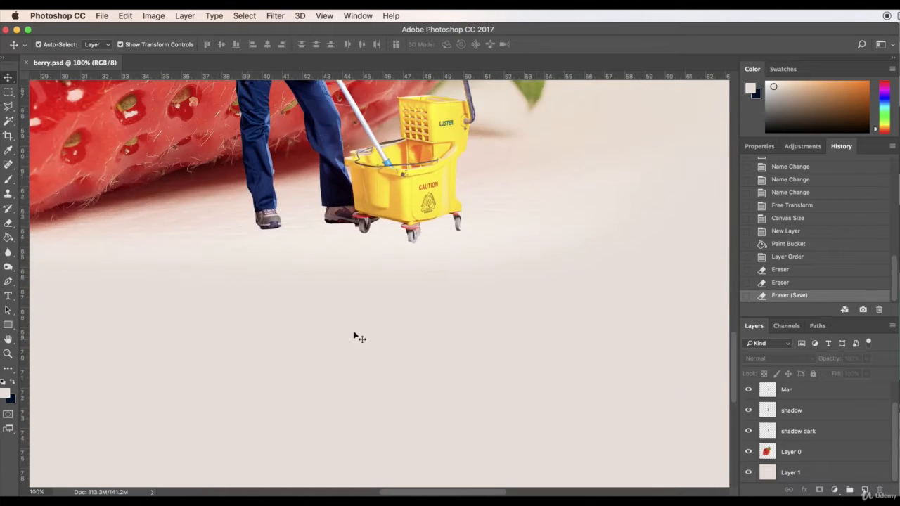
{"action": "left_click", "coordinate": [865, 490]}
{"action": "left_click", "coordinate": [7, 178]}
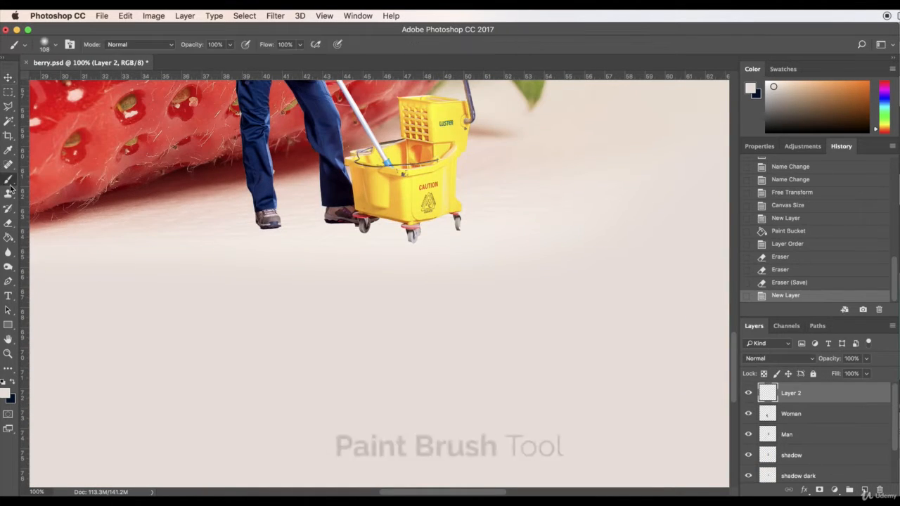
{"action": "scroll", "coordinate": [277, 253], "scroll_direction": "up", "scroll_amount": 3}
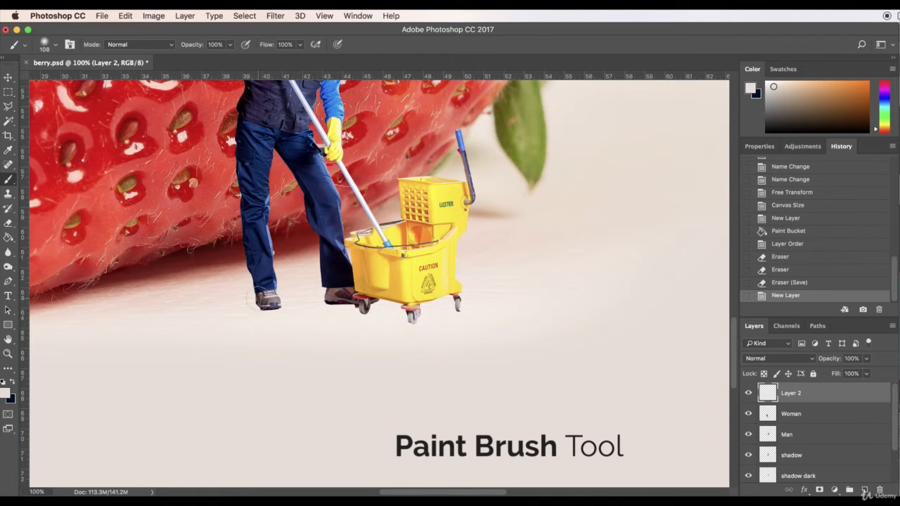
{"action": "left_click", "coordinate": [5, 397]}
{"action": "left_click", "coordinate": [628, 458]}
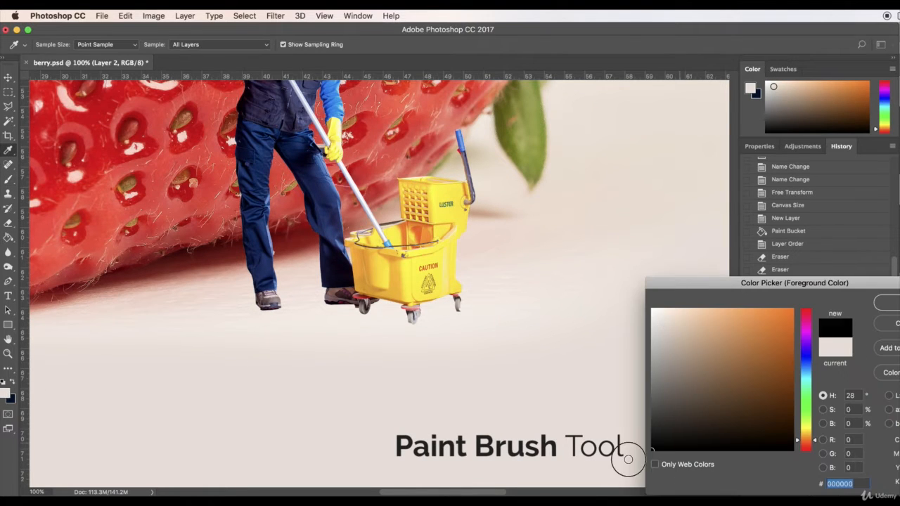
{"action": "left_click", "coordinate": [891, 300]}
Step: Paint a solid black shadow shape with the soft 108 px Brush beneath the woman's feet and the yellow mop bucket
{"action": "mouse_move", "coordinate": [287, 309]}
{"action": "left_mouse_down"}
{"action": "mouse_move", "coordinate": [261, 301]}
{"action": "mouse_move", "coordinate": [271, 309]}
{"action": "mouse_move", "coordinate": [265, 304]}
{"action": "mouse_move", "coordinate": [348, 304]}
{"action": "mouse_move", "coordinate": [246, 315]}
{"action": "left_mouse_up"}
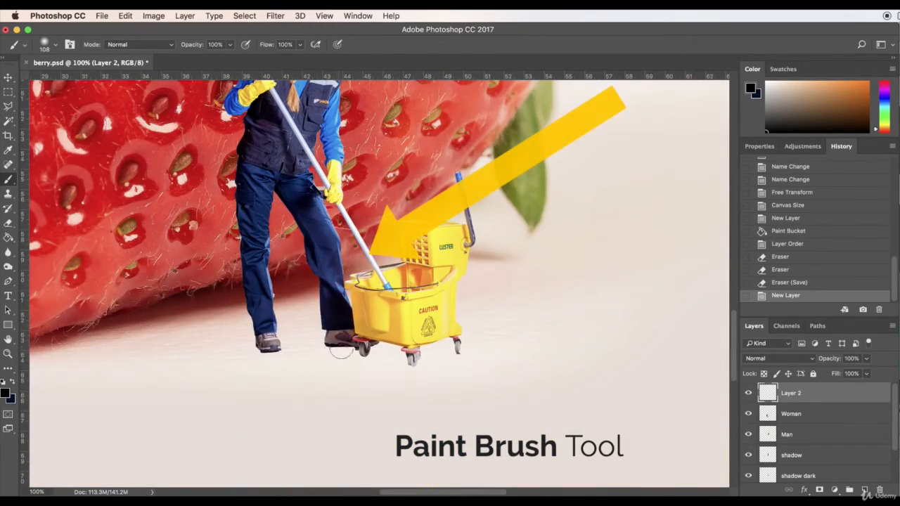
{"action": "mouse_move", "coordinate": [340, 351]}
{"action": "left_mouse_down"}
{"action": "mouse_move", "coordinate": [314, 347]}
{"action": "mouse_move", "coordinate": [330, 343]}
{"action": "mouse_move", "coordinate": [297, 355]}
{"action": "mouse_move", "coordinate": [314, 348]}
{"action": "mouse_move", "coordinate": [254, 347]}
{"action": "mouse_move", "coordinate": [254, 338]}
{"action": "mouse_move", "coordinate": [234, 352]}
{"action": "mouse_move", "coordinate": [303, 359]}
{"action": "mouse_move", "coordinate": [220, 347]}
{"action": "mouse_move", "coordinate": [243, 337]}
{"action": "mouse_move", "coordinate": [385, 356]}
{"action": "mouse_move", "coordinate": [381, 347]}
{"action": "mouse_move", "coordinate": [395, 357]}
{"action": "mouse_move", "coordinate": [336, 350]}
{"action": "mouse_move", "coordinate": [386, 361]}
{"action": "mouse_move", "coordinate": [333, 373]}
{"action": "mouse_move", "coordinate": [322, 359]}
{"action": "mouse_move", "coordinate": [391, 373]}
{"action": "mouse_move", "coordinate": [402, 362]}
{"action": "mouse_move", "coordinate": [366, 382]}
{"action": "mouse_move", "coordinate": [324, 367]}
{"action": "mouse_move", "coordinate": [327, 357]}
{"action": "mouse_move", "coordinate": [359, 344]}
{"action": "mouse_move", "coordinate": [388, 354]}
{"action": "mouse_move", "coordinate": [433, 340]}
{"action": "mouse_move", "coordinate": [377, 361]}
{"action": "mouse_move", "coordinate": [283, 358]}
{"action": "mouse_move", "coordinate": [336, 371]}
{"action": "mouse_move", "coordinate": [300, 364]}
{"action": "left_mouse_up"}
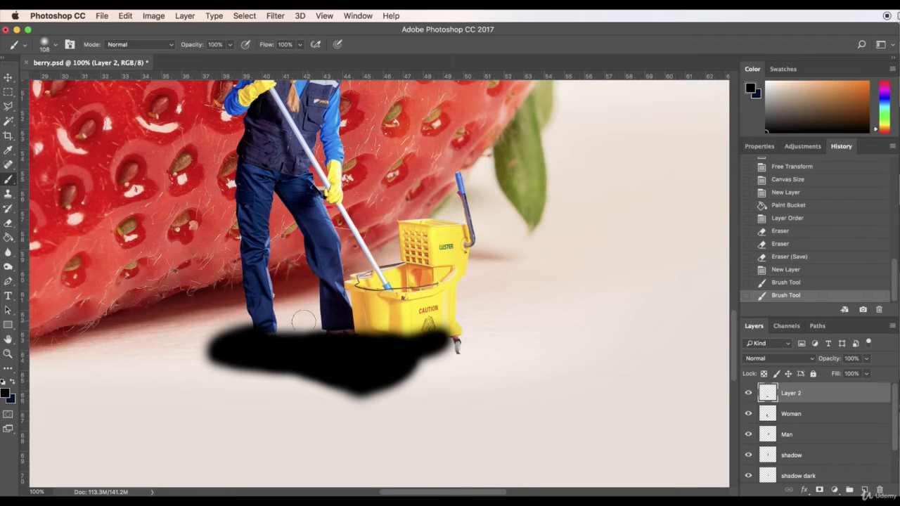
{"action": "mouse_move", "coordinate": [303, 320]}
{"action": "left_mouse_down"}
{"action": "mouse_move", "coordinate": [277, 330]}
{"action": "mouse_move", "coordinate": [333, 327]}
{"action": "mouse_move", "coordinate": [327, 343]}
{"action": "left_mouse_up"}
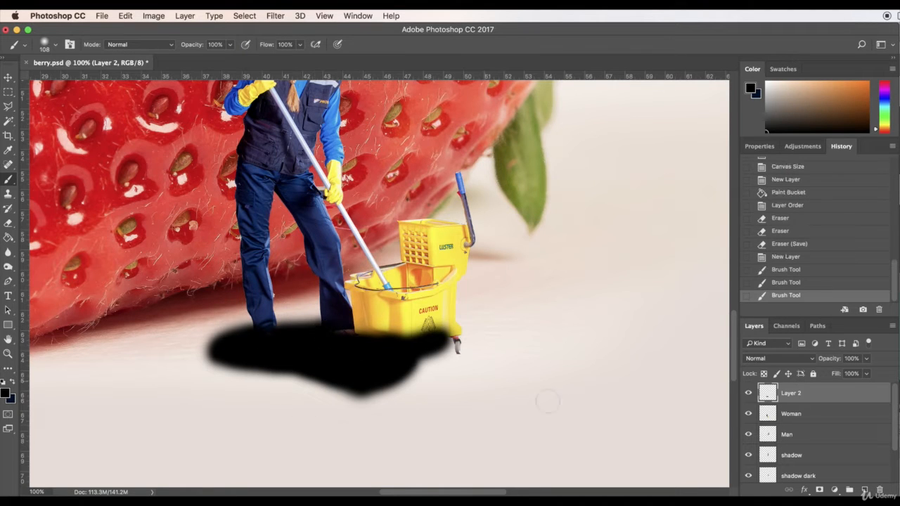
Step: Place the painted Layer 2 directly above Layer 0 and rename it "shadow woman"
{"action": "left_click_drag", "start_coordinate": [842, 398], "coordinate": [812, 443]}
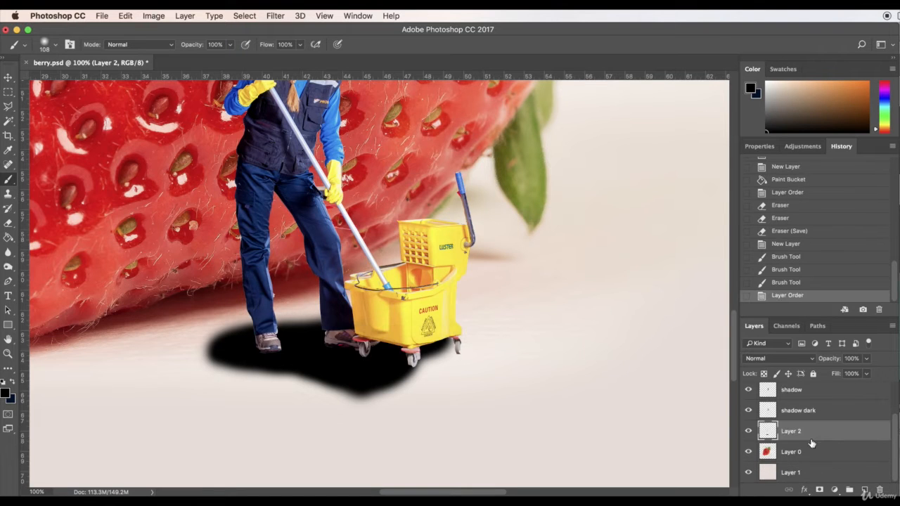
{"action": "scroll", "coordinate": [826, 448], "scroll_direction": "up", "scroll_amount": 1}
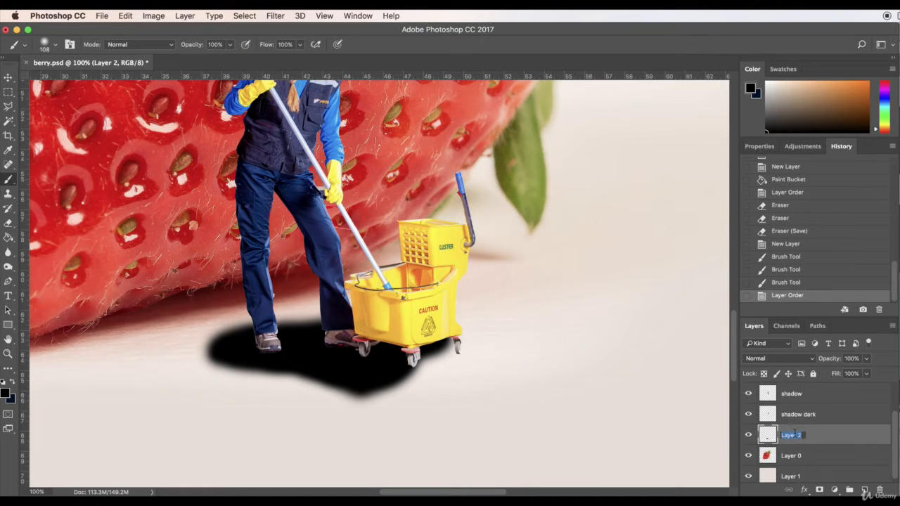
{"action": "key", "text": "Return"}
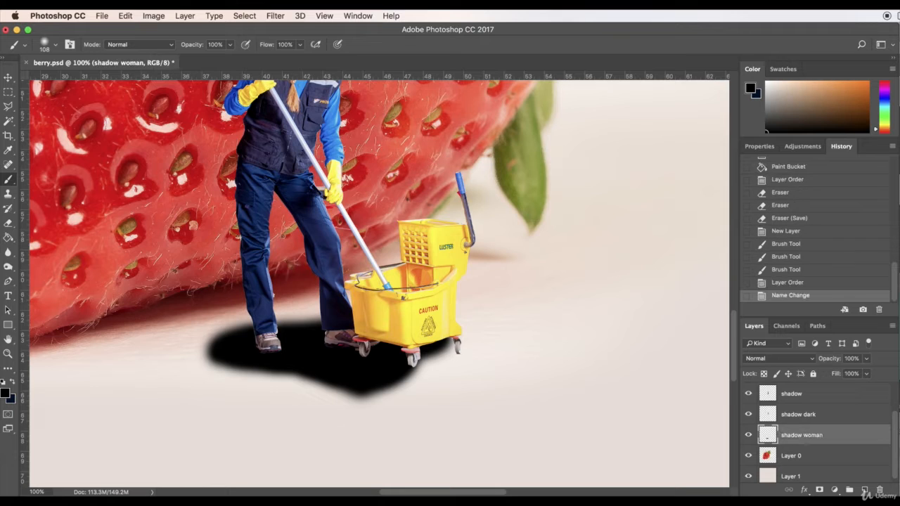
Step: Lower the opacity of the shadow woman layer to 14%
{"action": "left_click", "coordinate": [7, 77]}
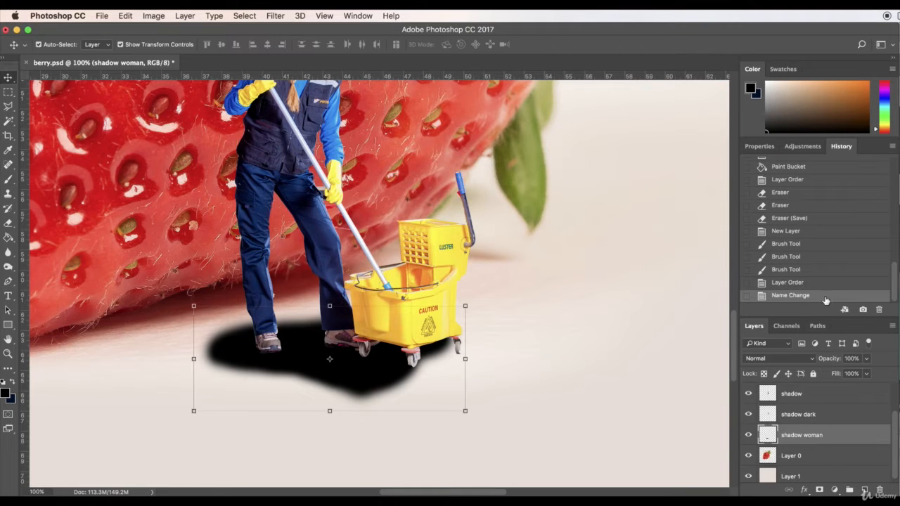
{"action": "left_click_drag", "start_coordinate": [870, 360], "coordinate": [823, 374]}
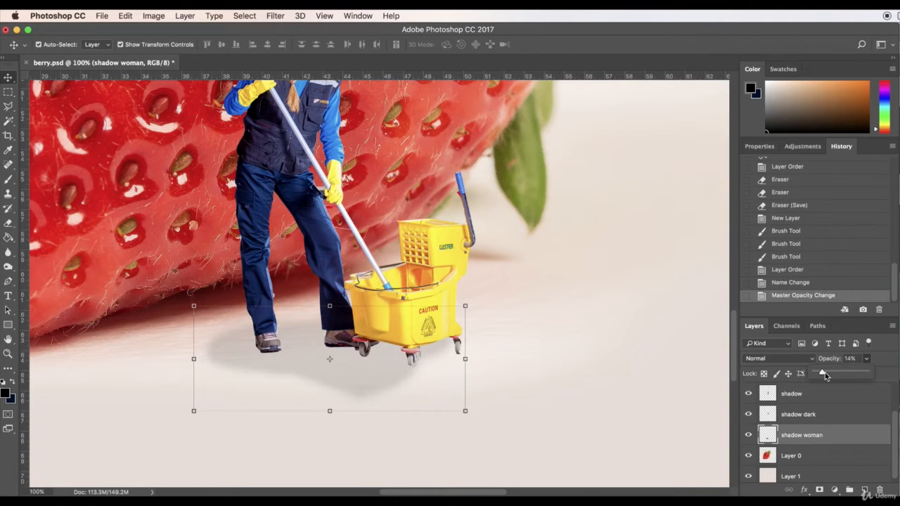
{"action": "left_click", "coordinate": [38, 492]}
{"action": "type", "text": "5"}
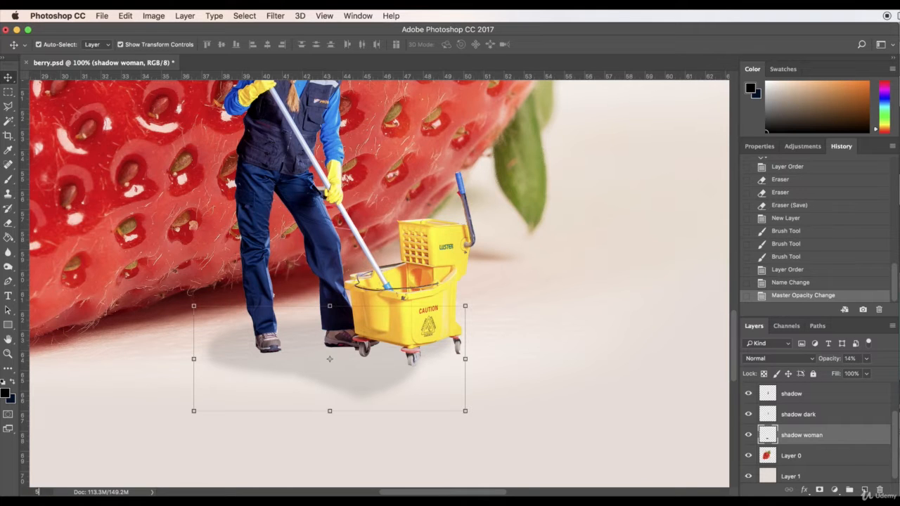
{"action": "type", "text": "0"}
{"action": "key", "text": "Return"}
{"action": "scroll", "coordinate": [380, 284], "scroll_direction": "up", "scroll_amount": 4}
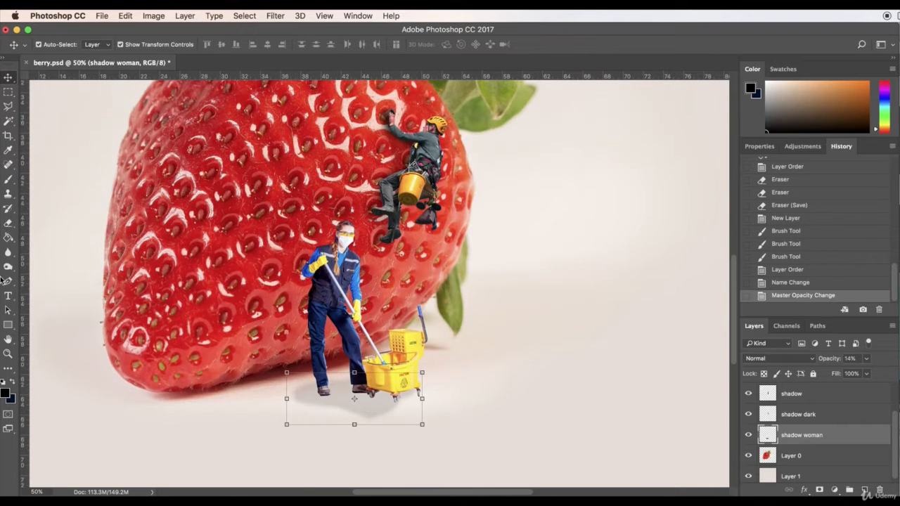
Step: Soften the outer edges of the woman's shadow with the 476 px Eraser and set the layer's opacity to 26%
{"action": "left_click", "coordinate": [7, 223]}
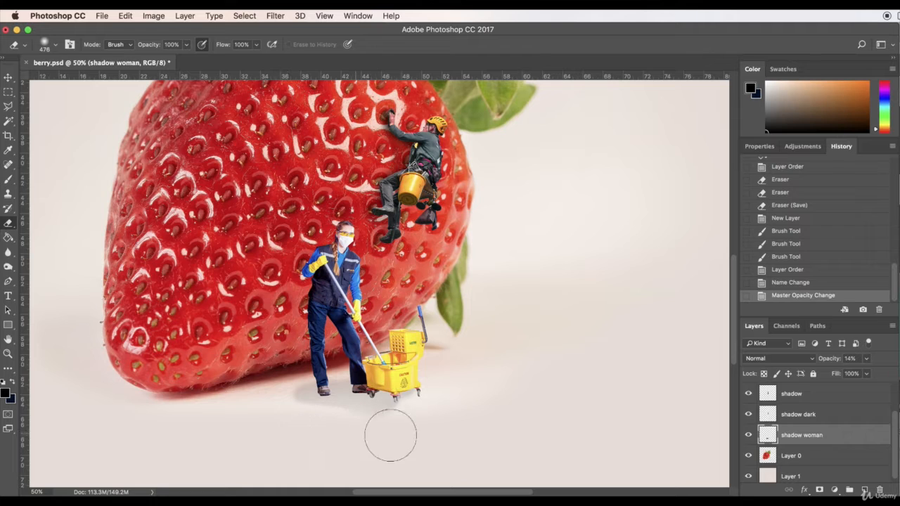
{"action": "left_click_drag", "start_coordinate": [390, 436], "coordinate": [388, 436]}
{"action": "left_click_drag", "start_coordinate": [330, 429], "coordinate": [337, 426]}
{"action": "left_click_drag", "start_coordinate": [422, 420], "coordinate": [432, 421]}
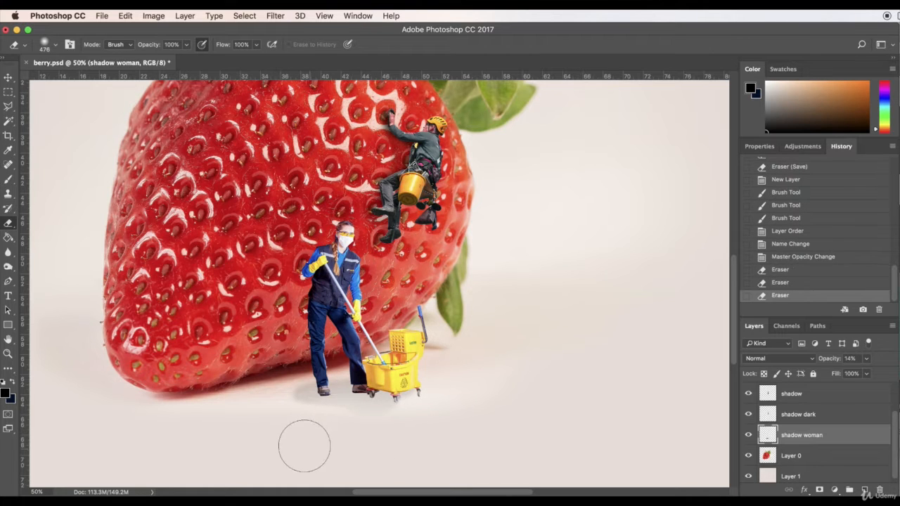
{"action": "mouse_move", "coordinate": [273, 424]}
{"action": "left_mouse_down"}
{"action": "mouse_move", "coordinate": [283, 410]}
{"action": "mouse_move", "coordinate": [340, 433]}
{"action": "mouse_move", "coordinate": [295, 424]}
{"action": "mouse_move", "coordinate": [314, 427]}
{"action": "left_mouse_up"}
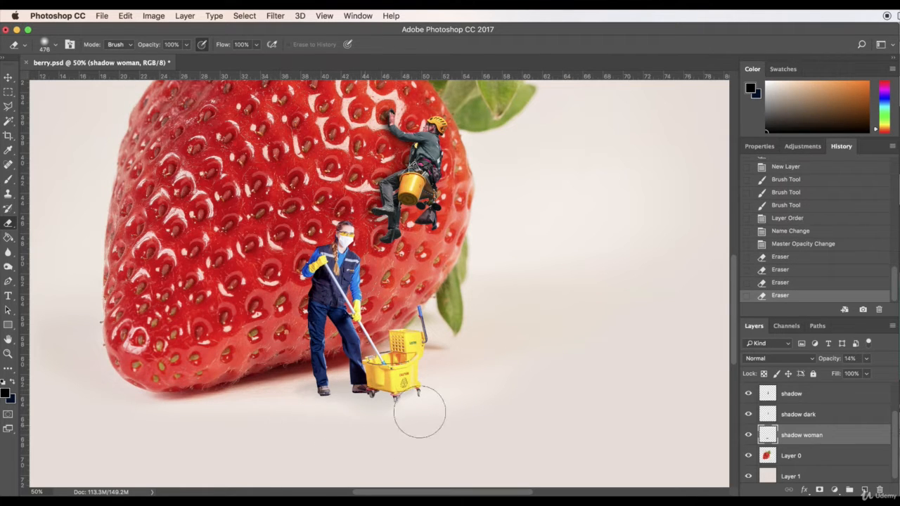
{"action": "left_click", "coordinate": [864, 359]}
{"action": "left_click_drag", "start_coordinate": [853, 374], "coordinate": [853, 377]}
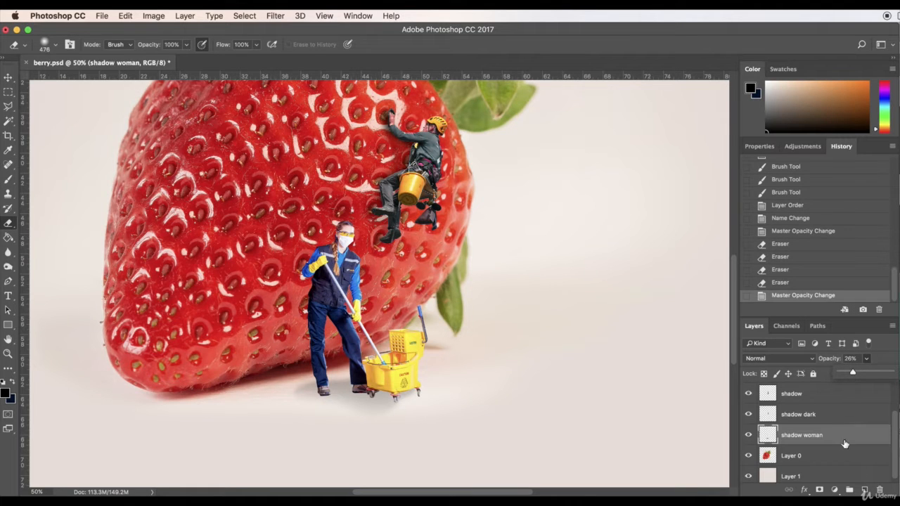
Step: Add a new layer above shadow woman and paint small black contact shadows under the shoes and bucket wheels with the 108 px Brush
{"action": "left_click", "coordinate": [864, 490]}
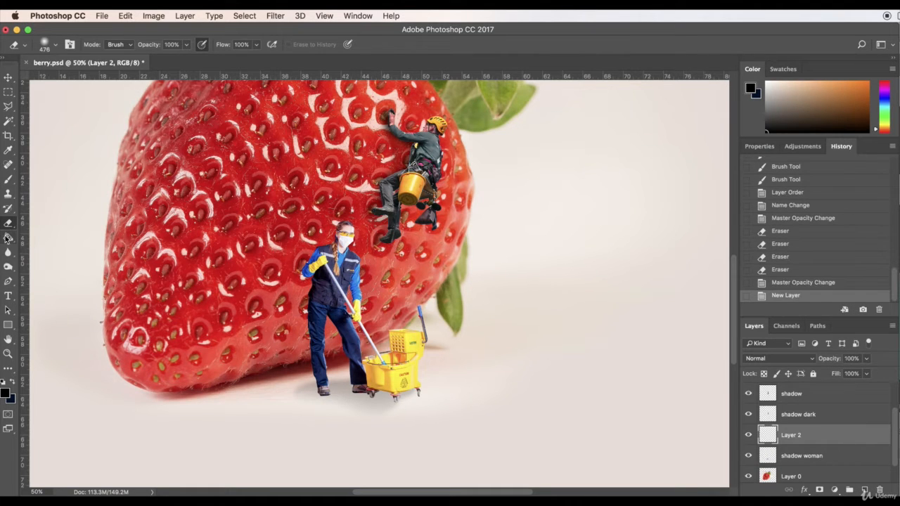
{"action": "left_click", "coordinate": [9, 182]}
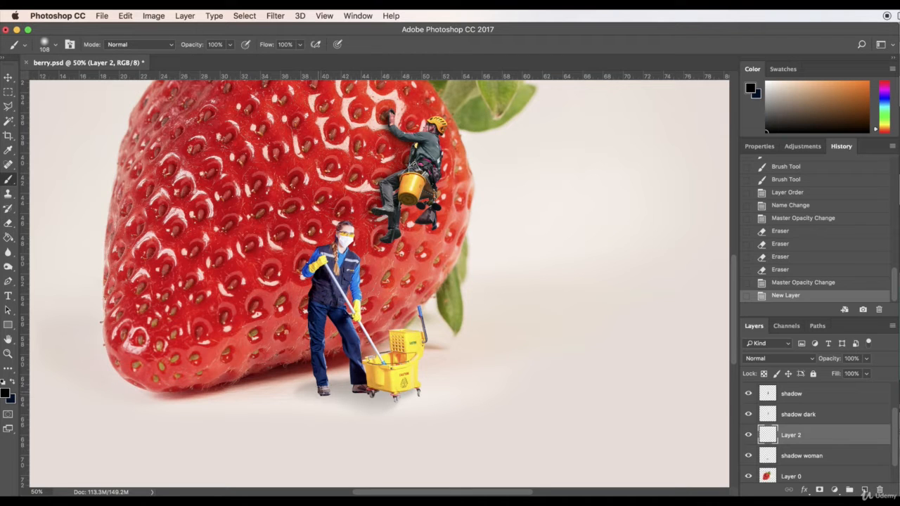
{"action": "left_click", "coordinate": [328, 392]}
{"action": "left_click_drag", "start_coordinate": [351, 392], "coordinate": [415, 392]}
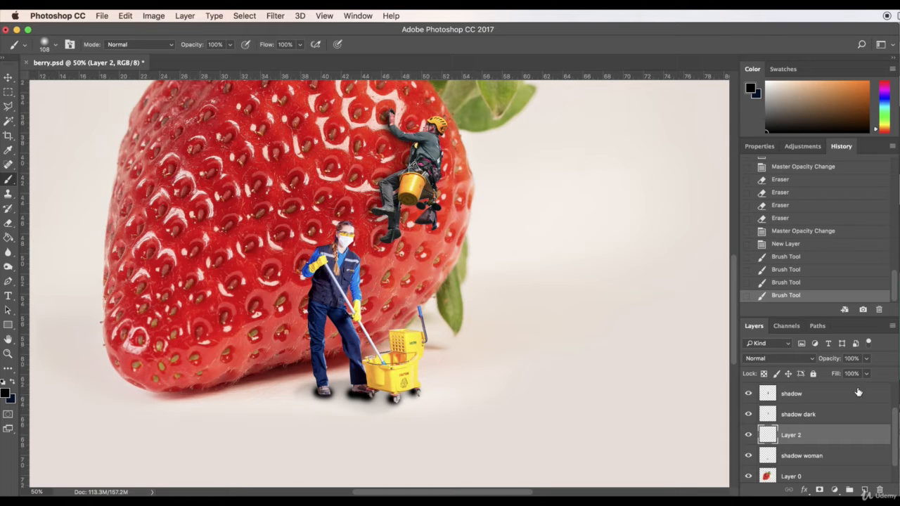
Step: Set the opacity of the contact shadow Layer 2 to 13% and of the shadow woman layer to 15%
{"action": "left_click", "coordinate": [823, 373]}
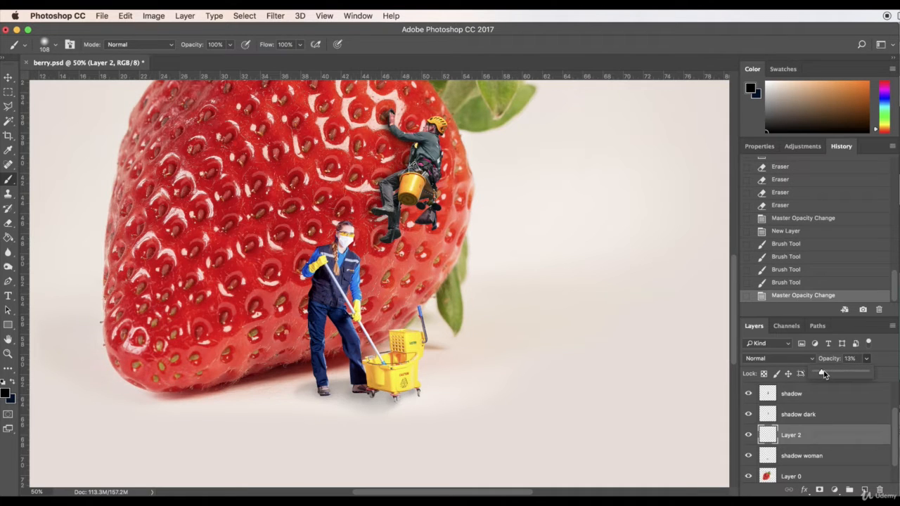
{"action": "left_click", "coordinate": [8, 77]}
{"action": "left_click", "coordinate": [304, 390]}
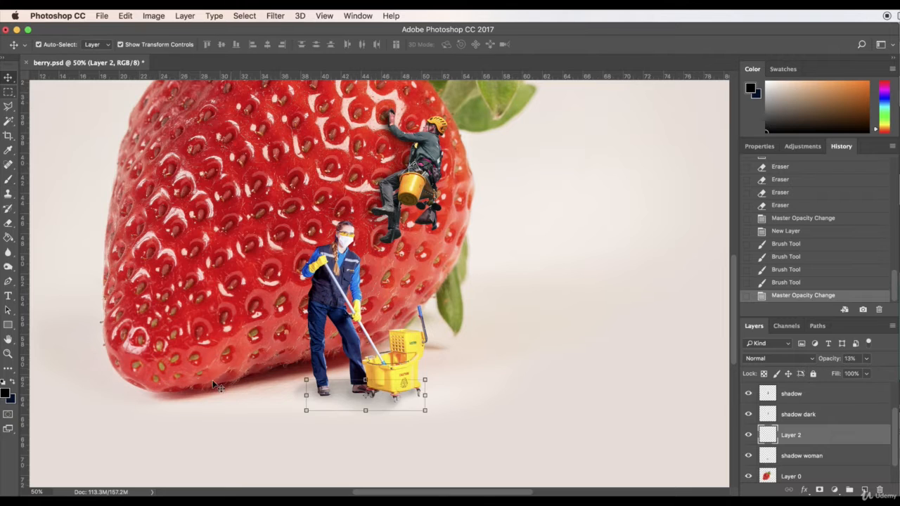
{"action": "left_click", "coordinate": [865, 359]}
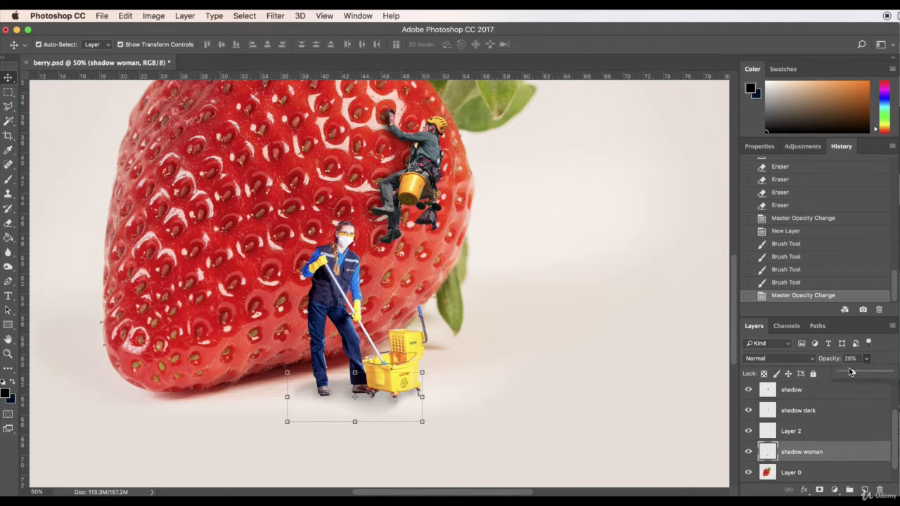
{"action": "left_click", "coordinate": [846, 374]}
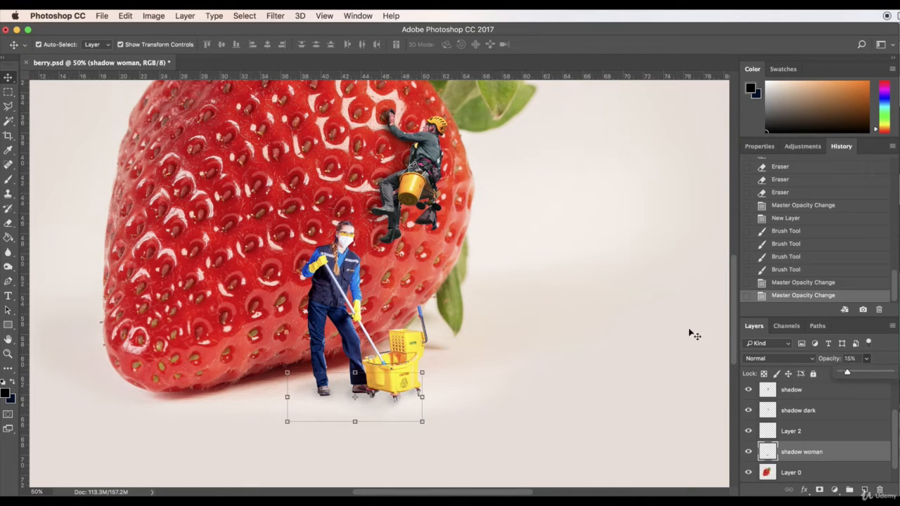
{"action": "left_click", "coordinate": [575, 402]}
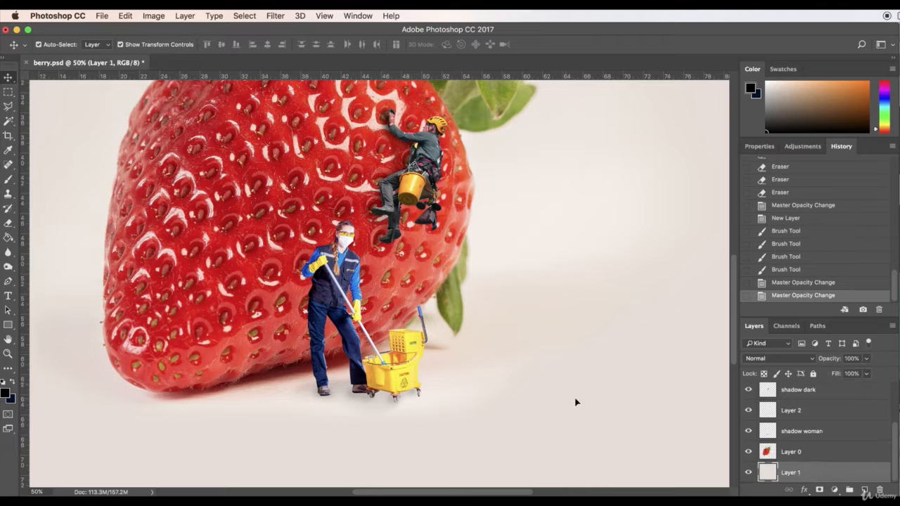
Step: Erase part of the contact shadow on Layer 2 near the woman's shoes with a soft 102 px Eraser
{"action": "left_click", "coordinate": [362, 401]}
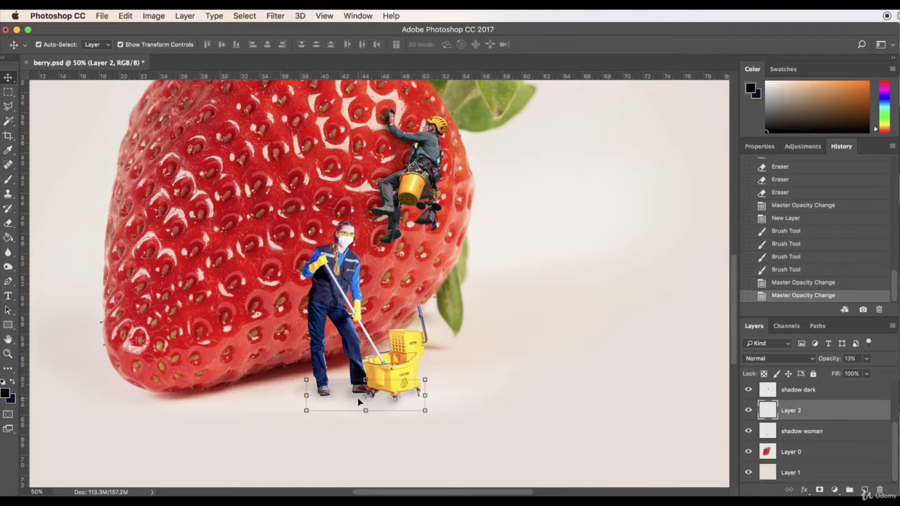
{"action": "left_click", "coordinate": [9, 225]}
{"action": "left_click", "coordinate": [57, 46]}
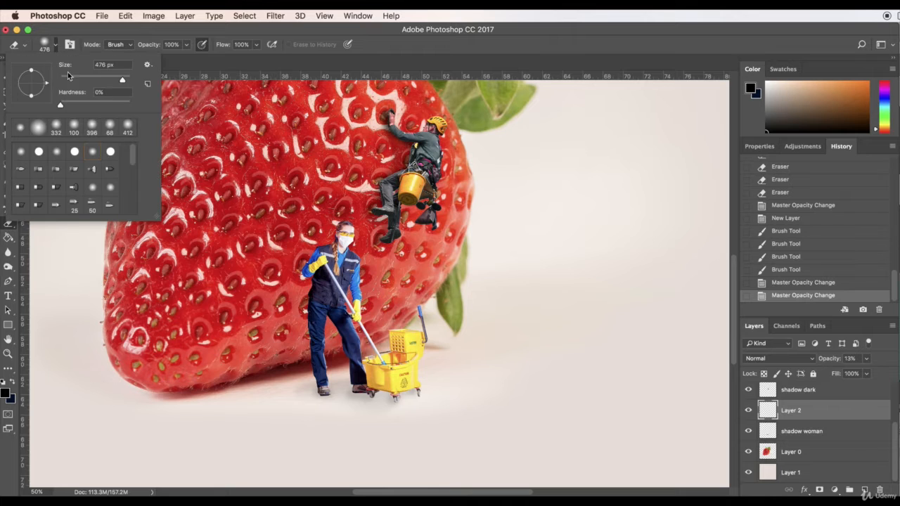
{"action": "left_click_drag", "start_coordinate": [105, 79], "coordinate": [97, 80]}
{"action": "mouse_move", "coordinate": [349, 402]}
{"action": "left_mouse_down"}
{"action": "mouse_move", "coordinate": [372, 401]}
{"action": "mouse_move", "coordinate": [349, 401]}
{"action": "left_mouse_up"}
{"action": "scroll", "coordinate": [611, 364], "scroll_direction": "up", "scroll_amount": 2}
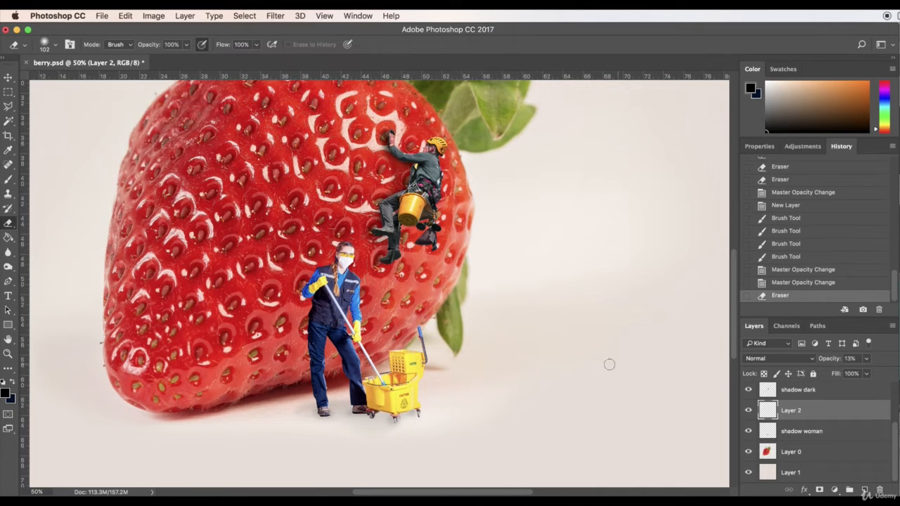
{"action": "left_click", "coordinate": [9, 77]}
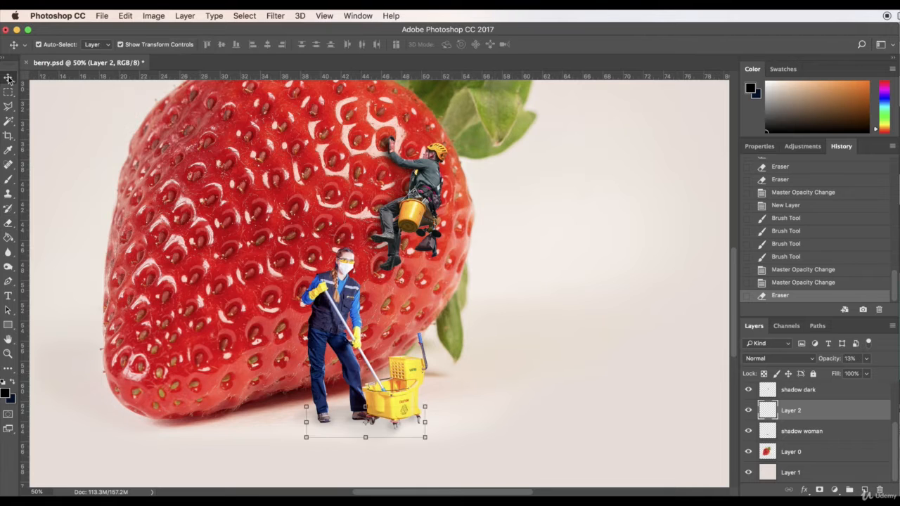
{"action": "scroll", "coordinate": [558, 408], "scroll_direction": "up", "scroll_amount": 1}
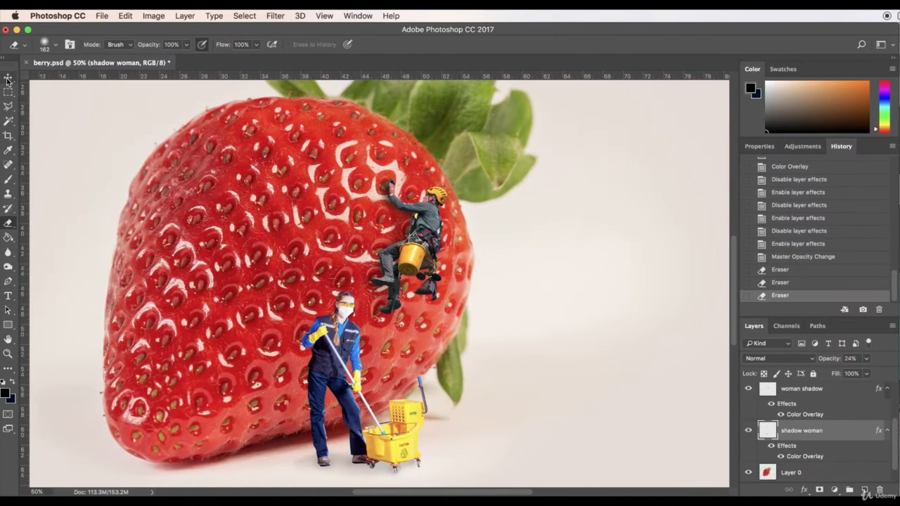
Step: Apply Brightness/Contrast to the Woman layer with brightness -20 and contrast -45
{"action": "left_click", "coordinate": [9, 78]}
{"action": "left_click", "coordinate": [518, 281]}
{"action": "scroll", "coordinate": [500, 381], "scroll_direction": "up", "scroll_amount": 3}
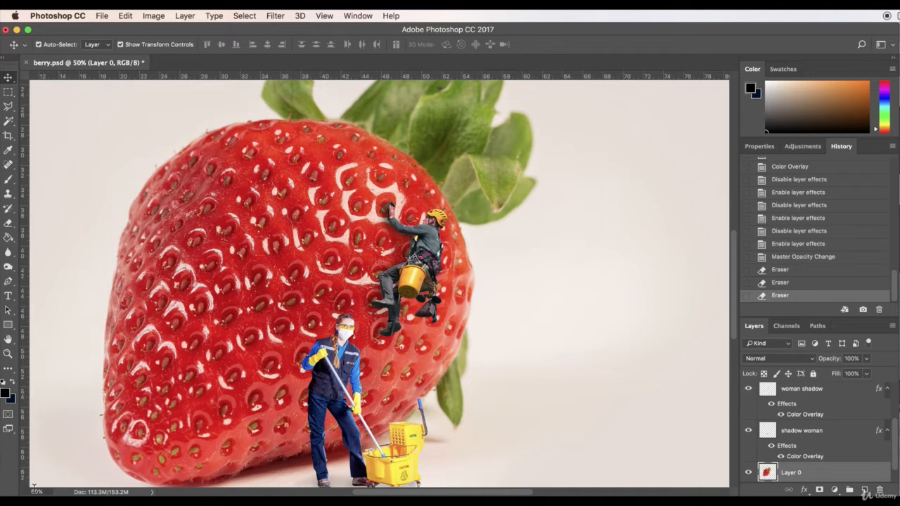
{"action": "scroll", "coordinate": [330, 323], "scroll_direction": "down", "scroll_amount": 5}
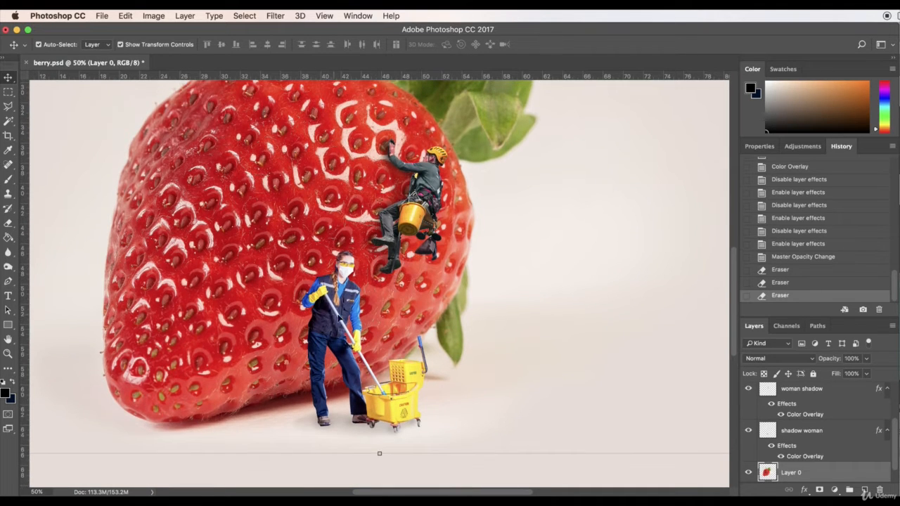
{"action": "scroll", "coordinate": [345, 331], "scroll_direction": "up", "scroll_amount": 3}
{"action": "left_click", "coordinate": [347, 350]}
{"action": "left_click", "coordinate": [154, 16]}
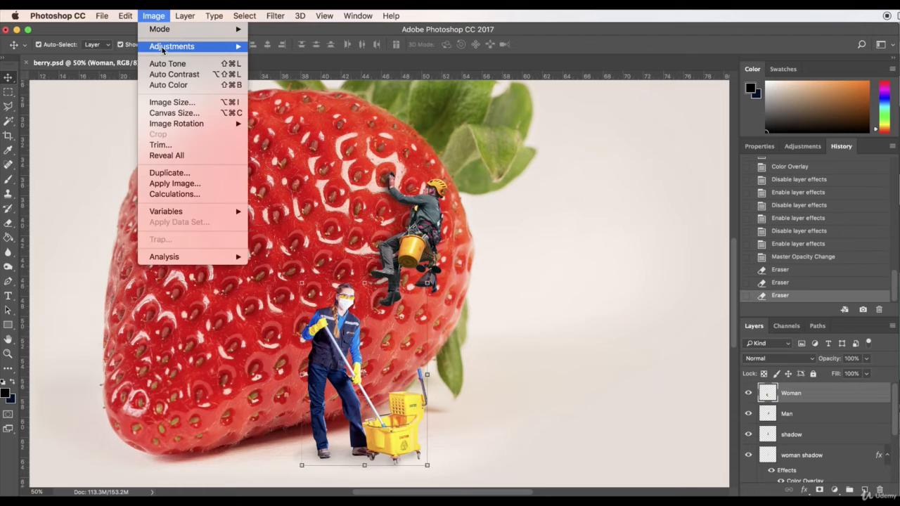
{"action": "left_click", "coordinate": [156, 16]}
{"action": "left_click", "coordinate": [156, 16]}
{"action": "mouse_move", "coordinate": [202, 47]}
{"action": "left_click", "coordinate": [292, 45]}
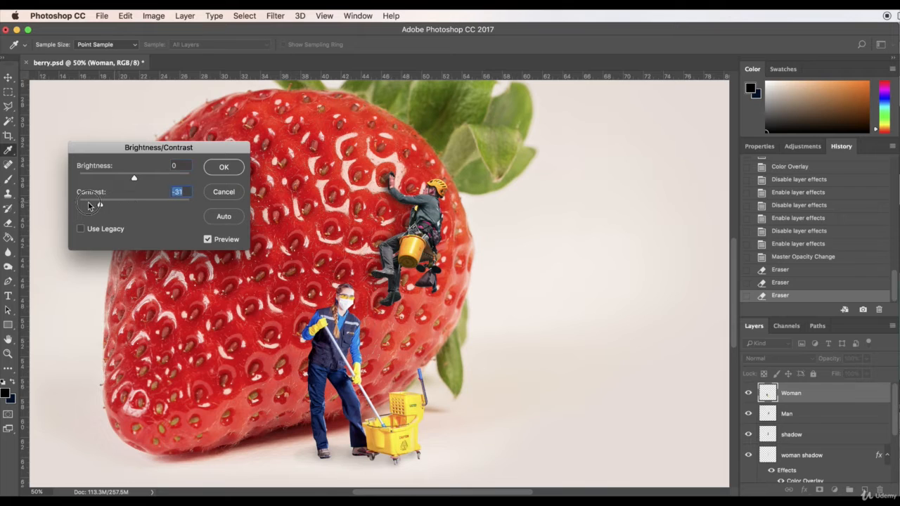
{"action": "left_click_drag", "start_coordinate": [89, 205], "coordinate": [84, 205]}
{"action": "left_click_drag", "start_coordinate": [119, 180], "coordinate": [133, 180]}
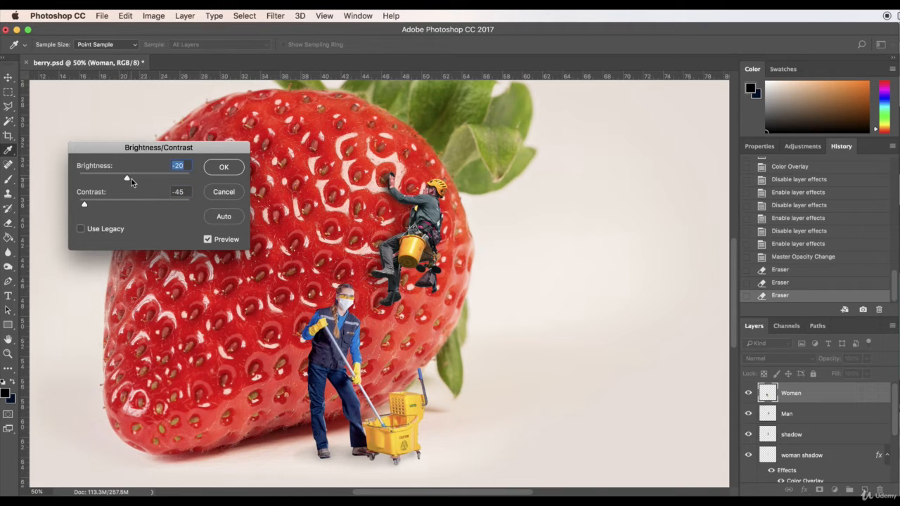
{"action": "left_click", "coordinate": [222, 168]}
Step: Apply Hue/Saturation to the Woman layer with hue -7 and saturation -13
{"action": "left_click", "coordinate": [153, 15]}
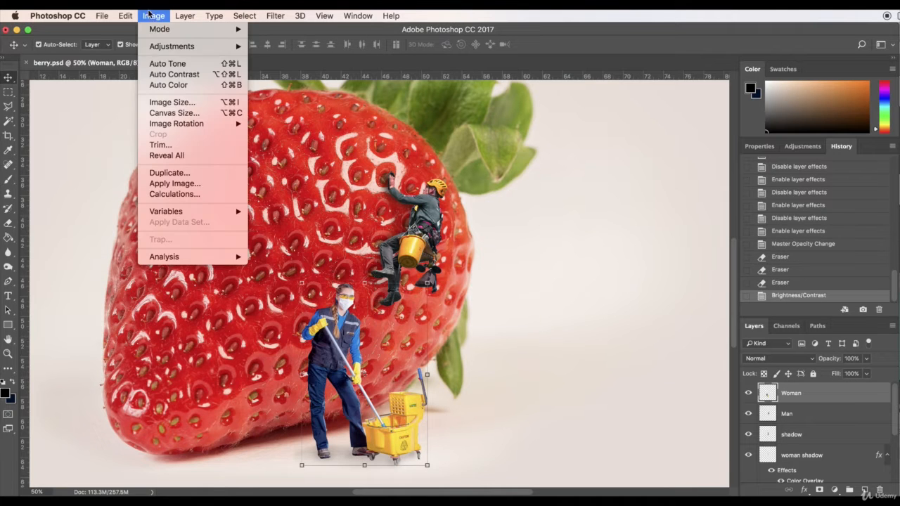
{"action": "mouse_move", "coordinate": [157, 47]}
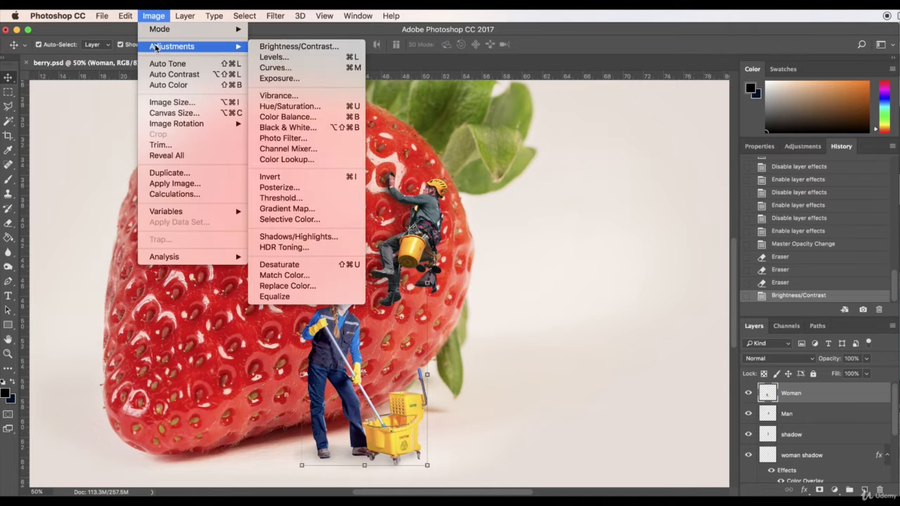
{"action": "left_click", "coordinate": [319, 106]}
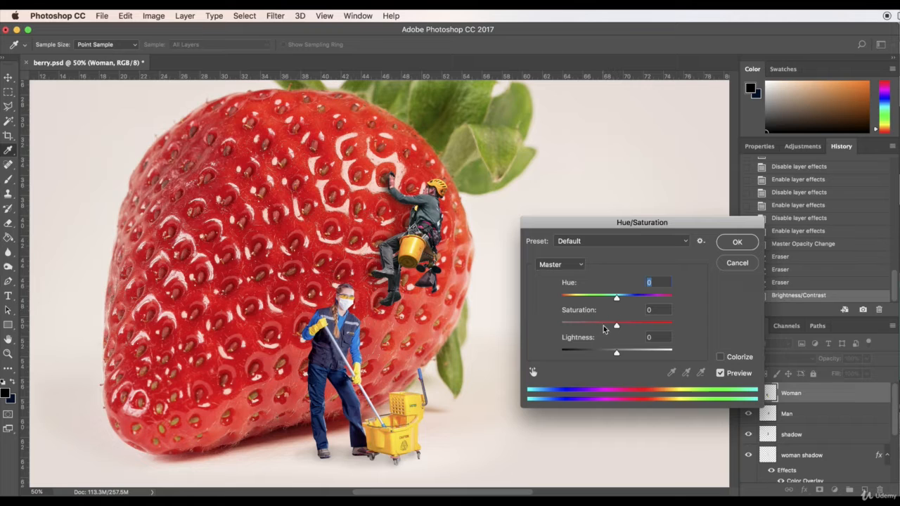
{"action": "left_click_drag", "start_coordinate": [603, 327], "coordinate": [613, 302]}
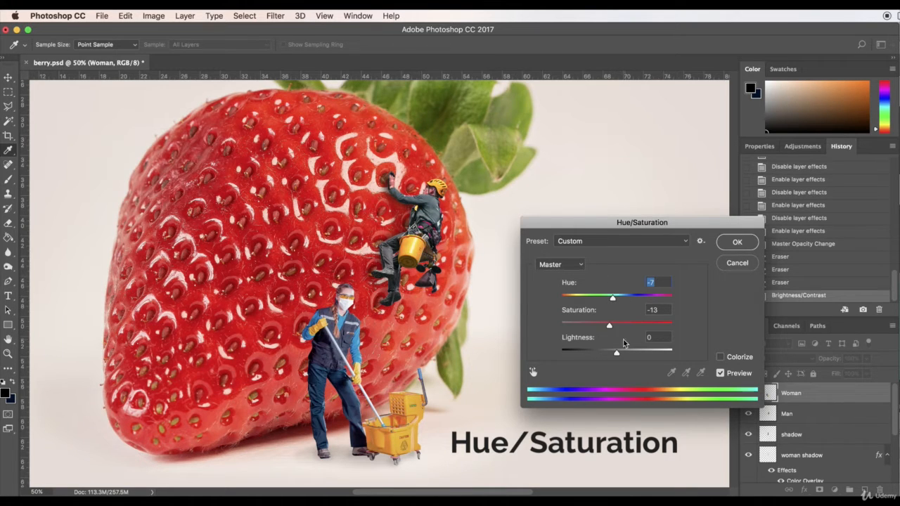
{"action": "left_click", "coordinate": [736, 241]}
Step: Try the Sharpen More filter on the Woman layer and undo it
{"action": "left_click", "coordinate": [275, 16]}
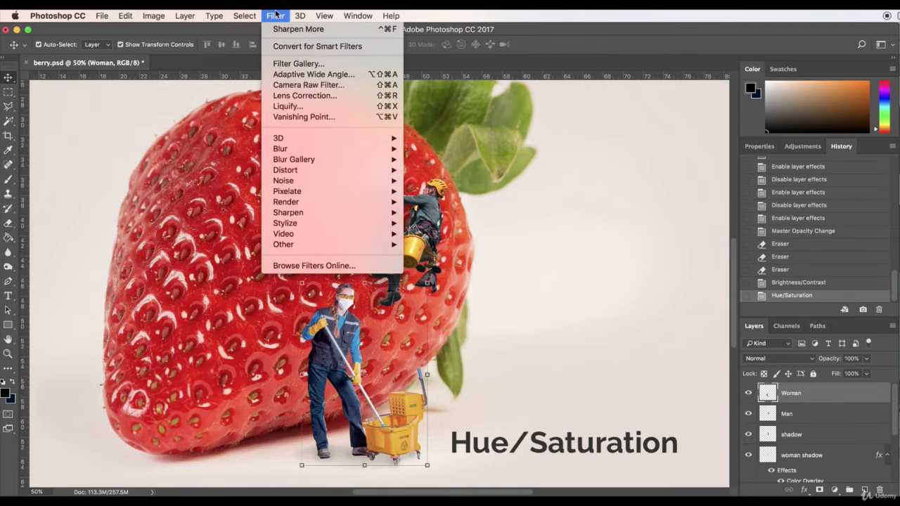
{"action": "left_click", "coordinate": [289, 29]}
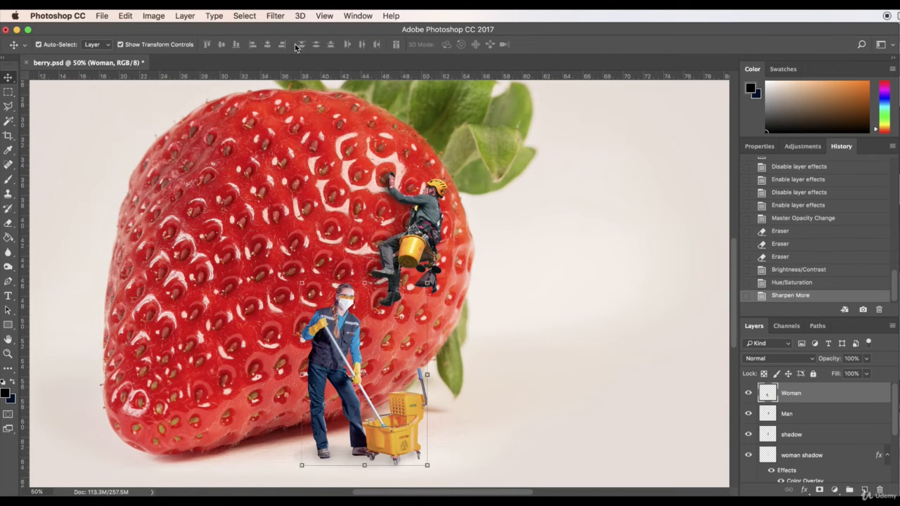
{"action": "left_click", "coordinate": [125, 15]}
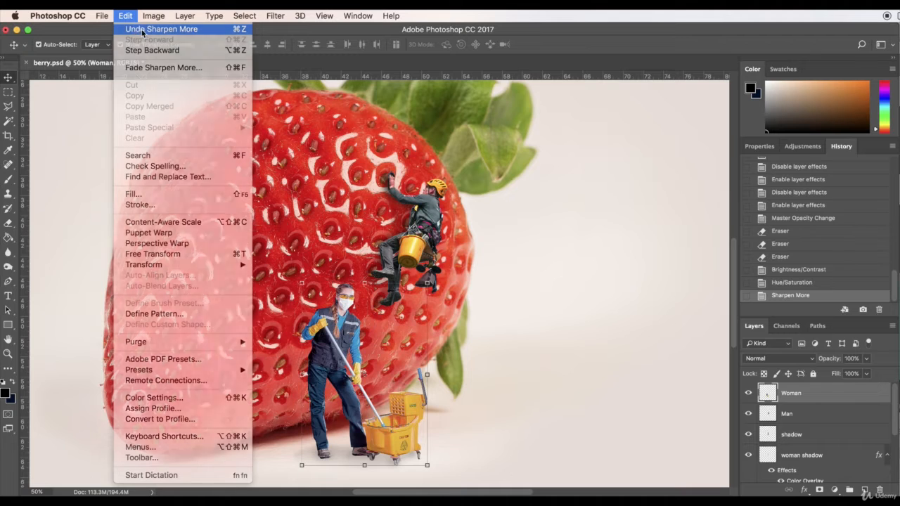
{"action": "left_click", "coordinate": [137, 29]}
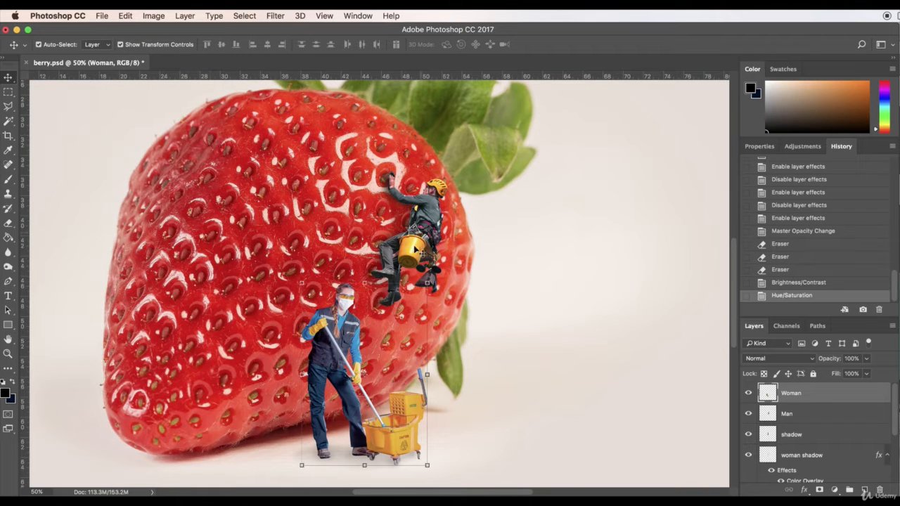
Step: Start an Iris Blur on the strawberry's Layer 0 and move the blur ellipse over the center of the strawberry
{"action": "left_click", "coordinate": [552, 385]}
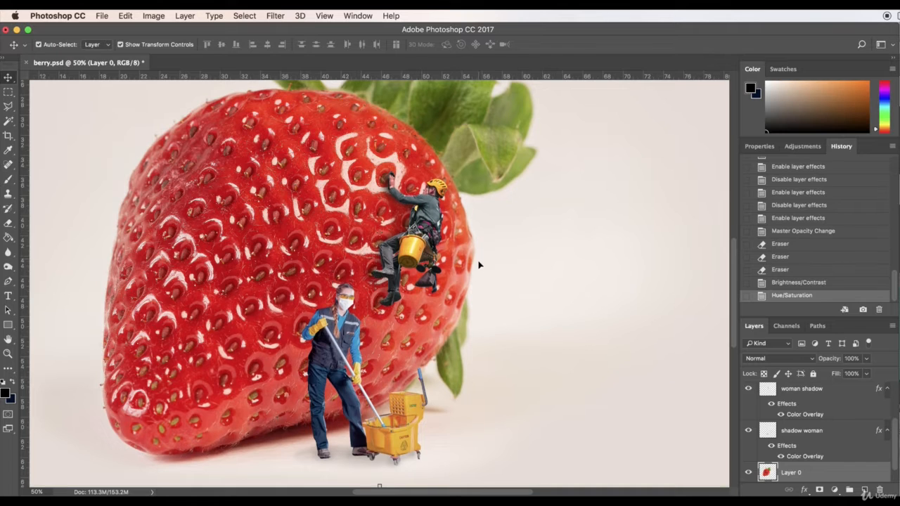
{"action": "scroll", "coordinate": [478, 265], "scroll_direction": "up", "scroll_amount": 1}
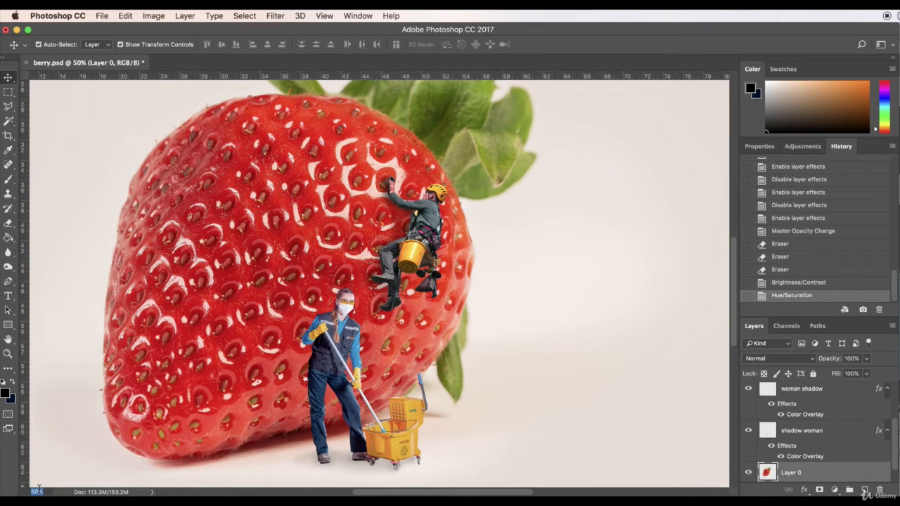
{"action": "key", "text": "super+minus"}
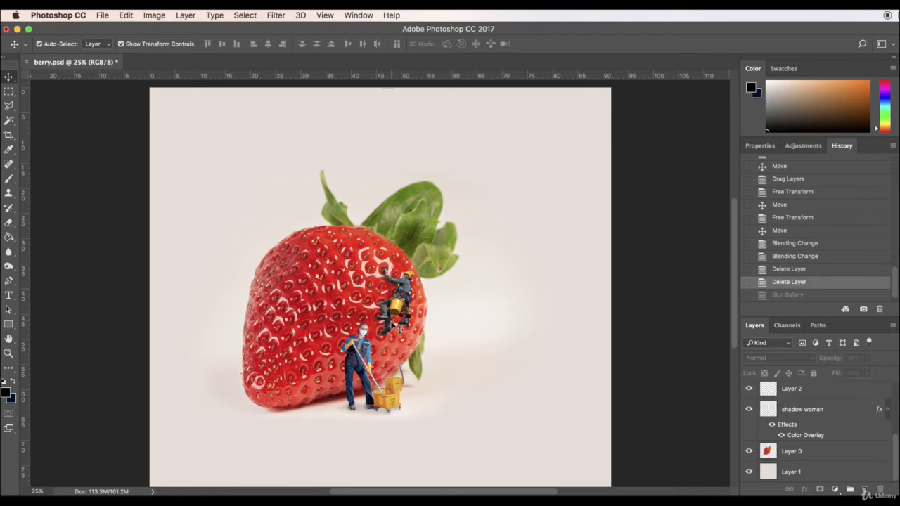
{"action": "left_click", "coordinate": [334, 276]}
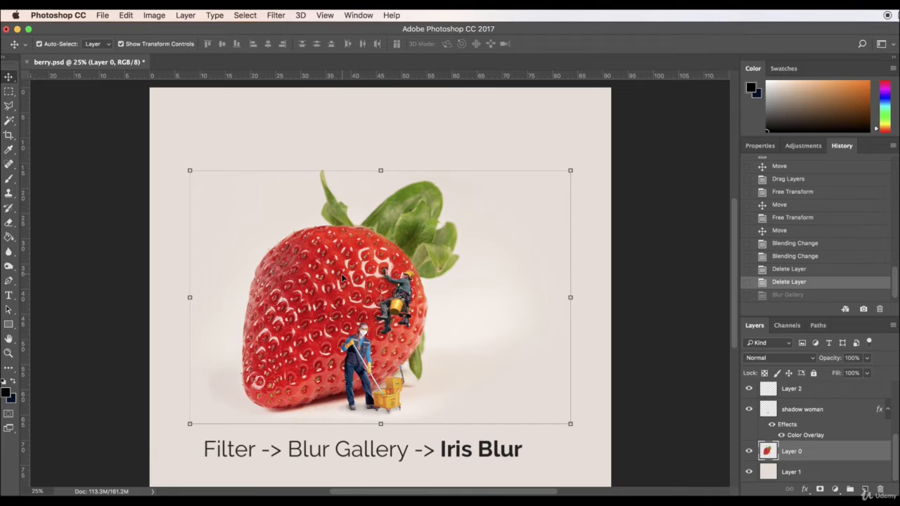
{"action": "left_click", "coordinate": [278, 14]}
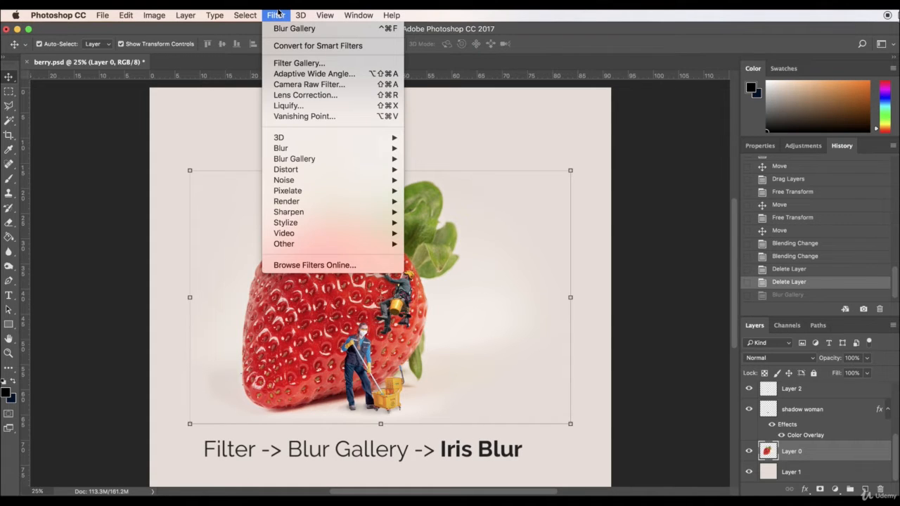
{"action": "mouse_move", "coordinate": [331, 161]}
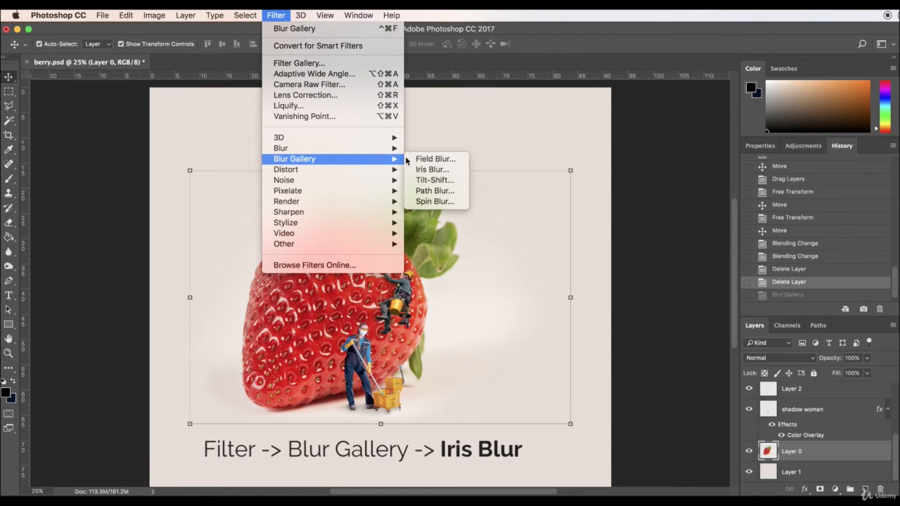
{"action": "left_click", "coordinate": [435, 170]}
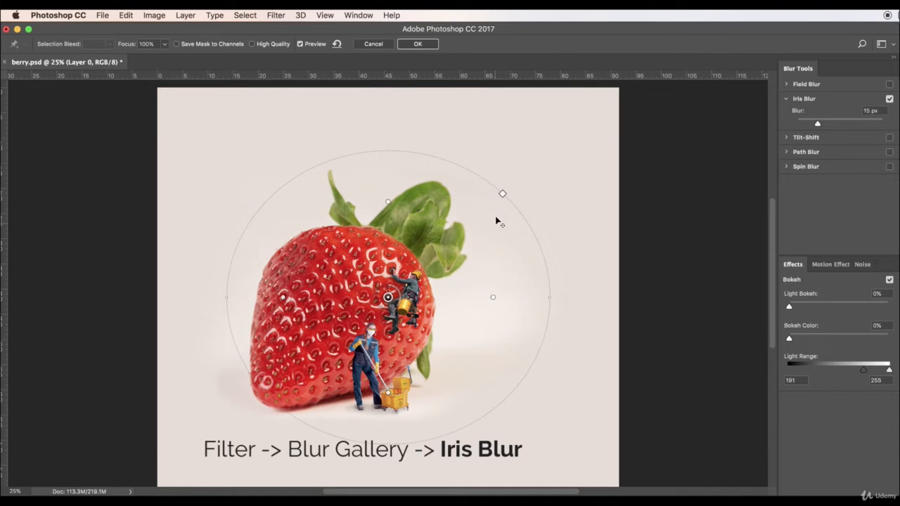
{"action": "left_click_drag", "start_coordinate": [502, 194], "coordinate": [498, 205]}
{"action": "left_click_drag", "start_coordinate": [461, 234], "coordinate": [423, 252]}
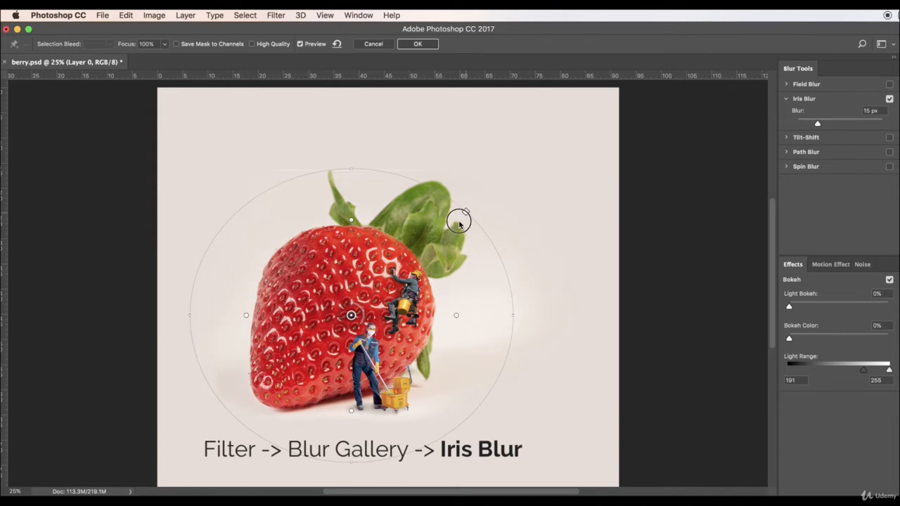
Step: Shrink the iris ellipse, center it near the two workers, set the blur to 13 px and apply it
{"action": "left_click_drag", "start_coordinate": [514, 318], "coordinate": [460, 311]}
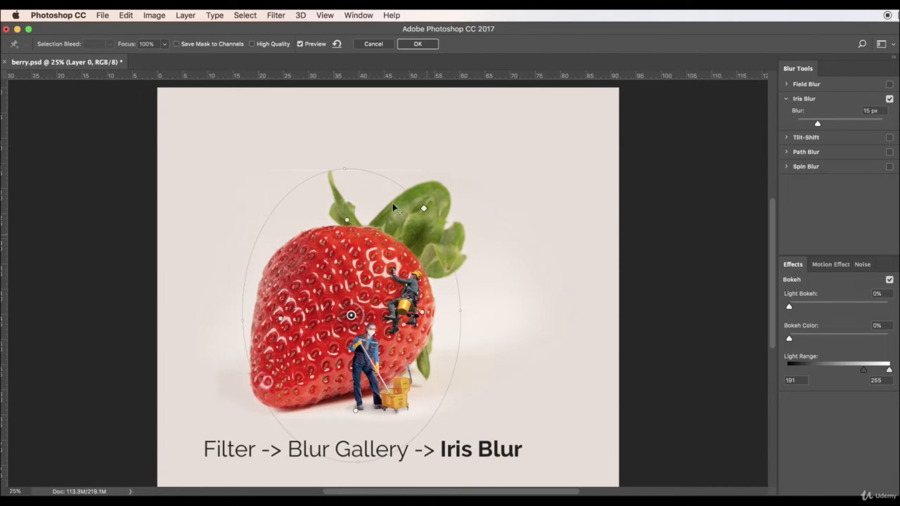
{"action": "left_click_drag", "start_coordinate": [344, 168], "coordinate": [350, 207]}
{"action": "left_click_drag", "start_coordinate": [335, 252], "coordinate": [375, 271]}
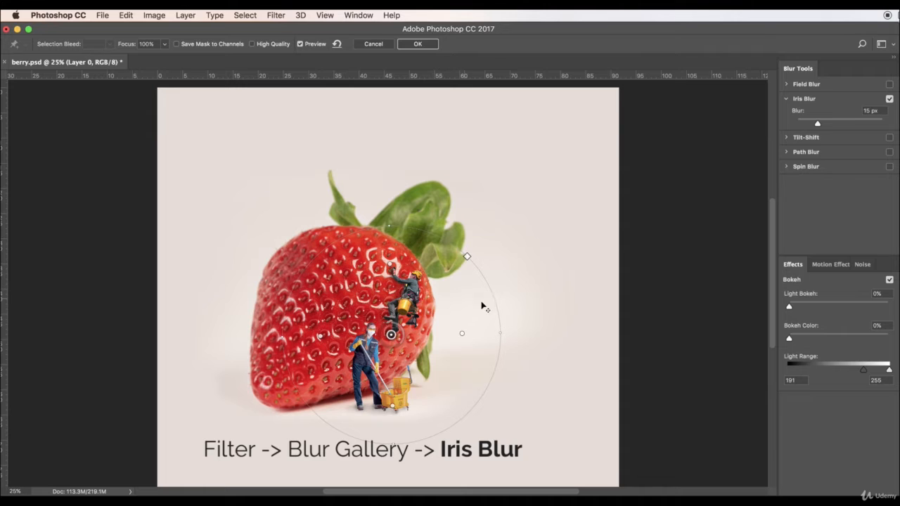
{"action": "mouse_move", "coordinate": [832, 124]}
{"action": "left_mouse_down"}
{"action": "mouse_move", "coordinate": [850, 125]}
{"action": "mouse_move", "coordinate": [814, 125]}
{"action": "left_mouse_up"}
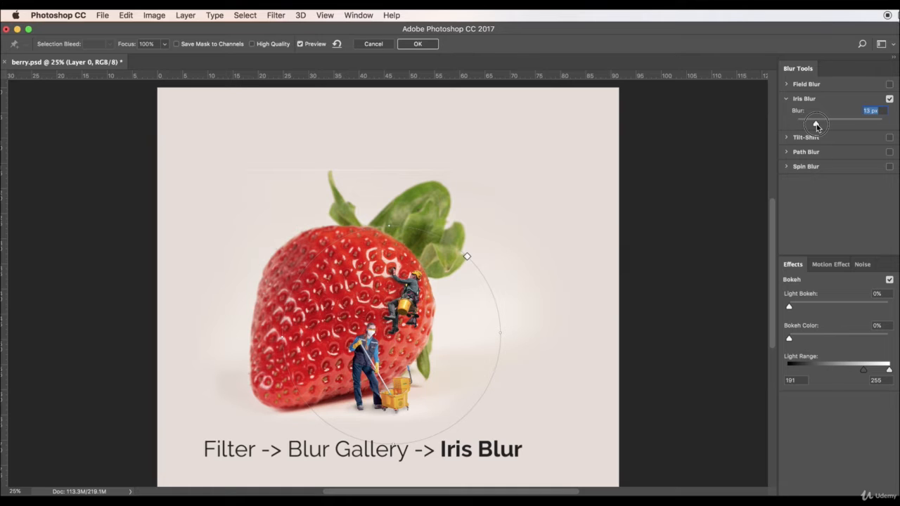
{"action": "left_click", "coordinate": [417, 48]}
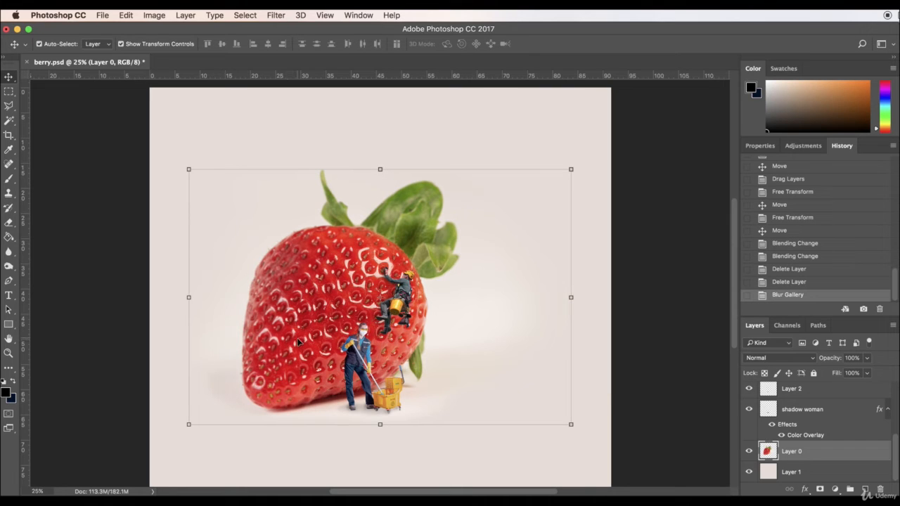
Step: Compare the strawberry before and after the Iris Blur by stepping between history states, ending on the blurred version
{"action": "left_click", "coordinate": [618, 322]}
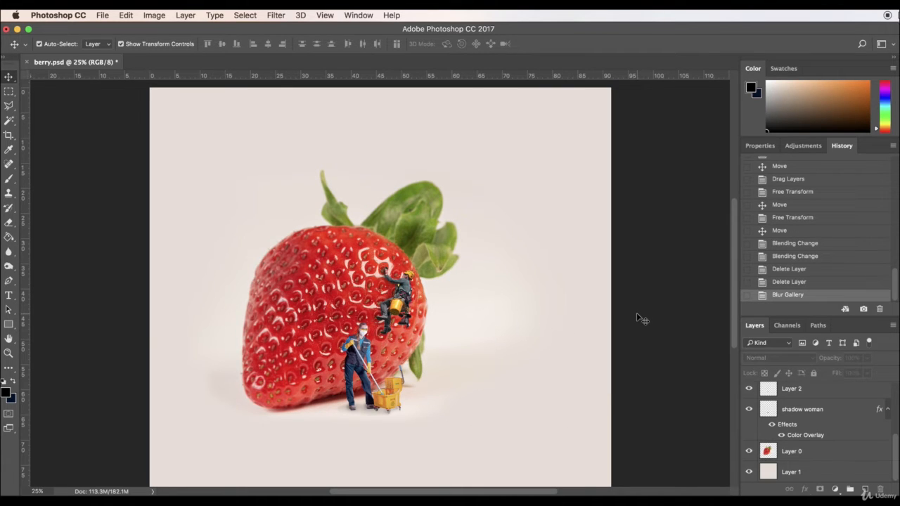
{"action": "left_click", "coordinate": [817, 270]}
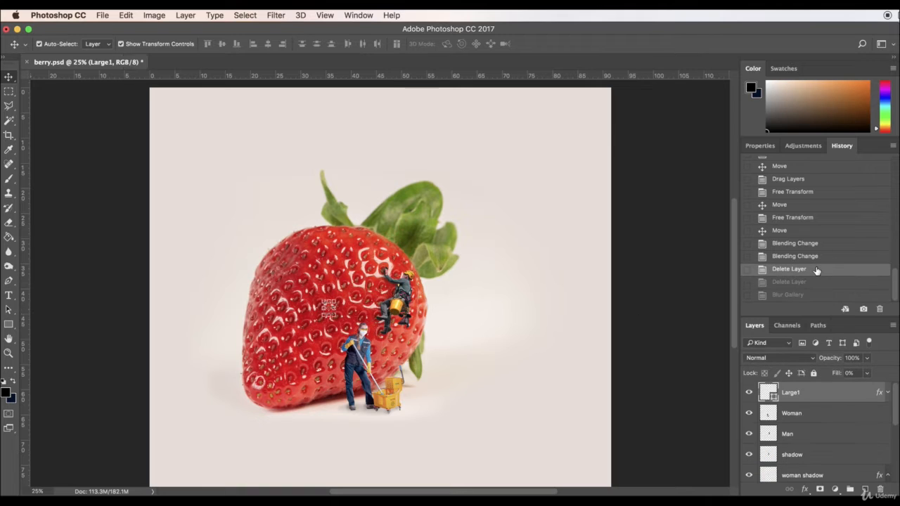
{"action": "left_click", "coordinate": [452, 353]}
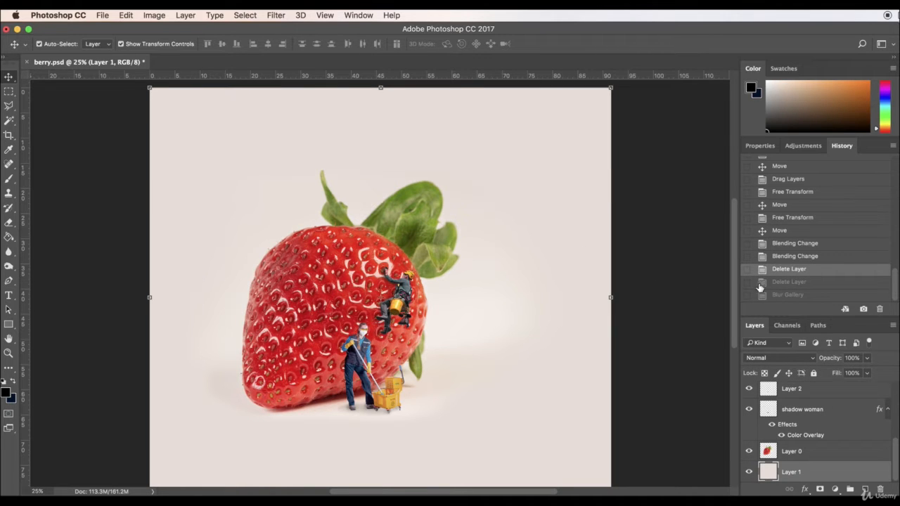
{"action": "left_click", "coordinate": [794, 295]}
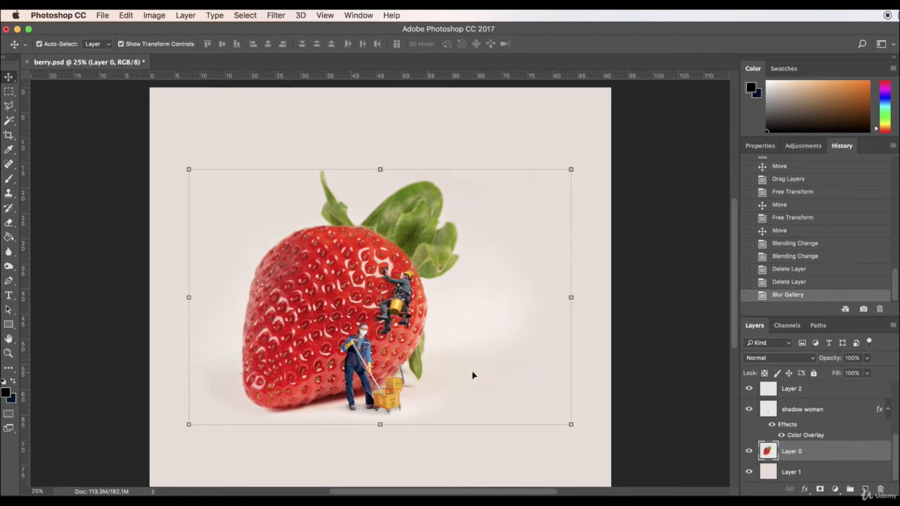
{"action": "left_click", "coordinate": [690, 294]}
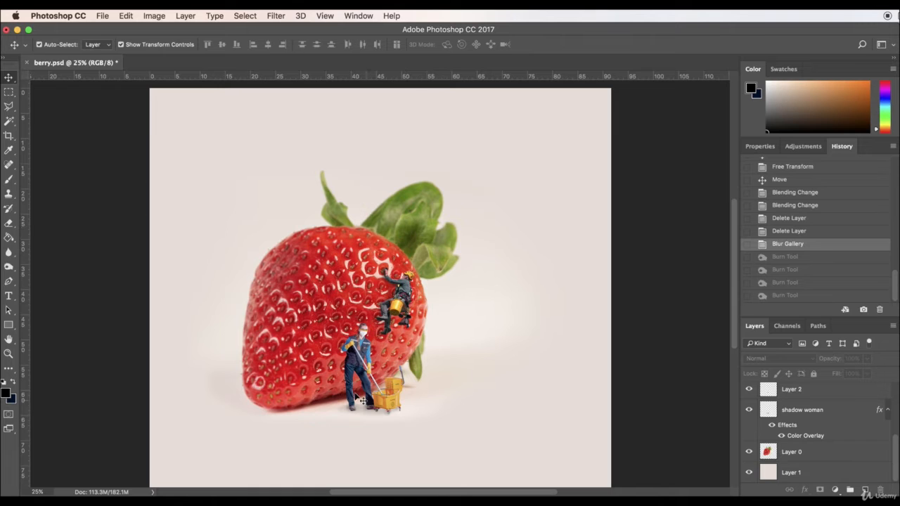
Step: Darken the strawberry on Layer 0 around the woman with the Burn tool using the Shadows range
{"action": "left_click", "coordinate": [328, 357]}
{"action": "left_click", "coordinate": [9, 267]}
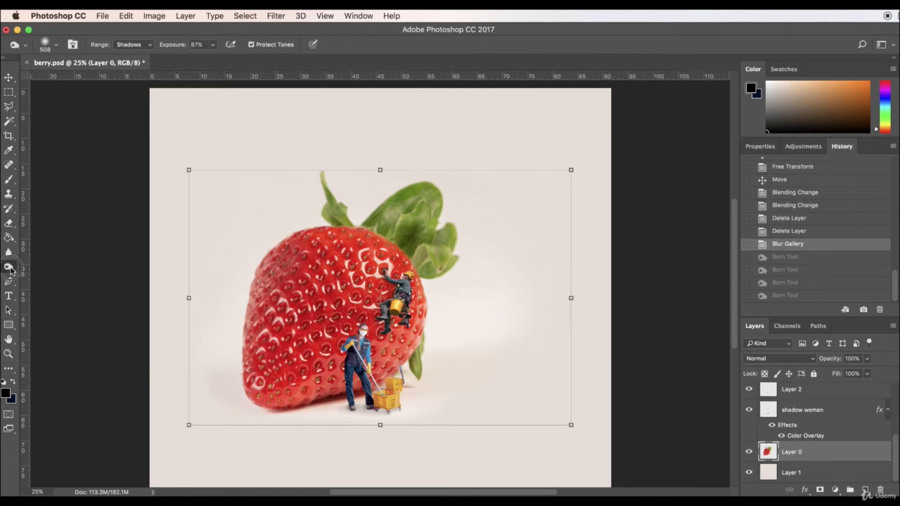
{"action": "right_click", "coordinate": [9, 267]}
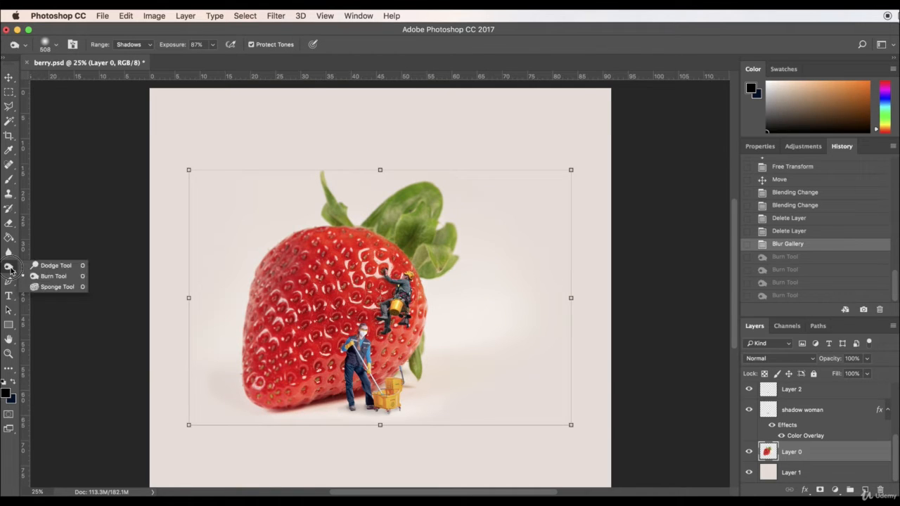
{"action": "left_click", "coordinate": [63, 277]}
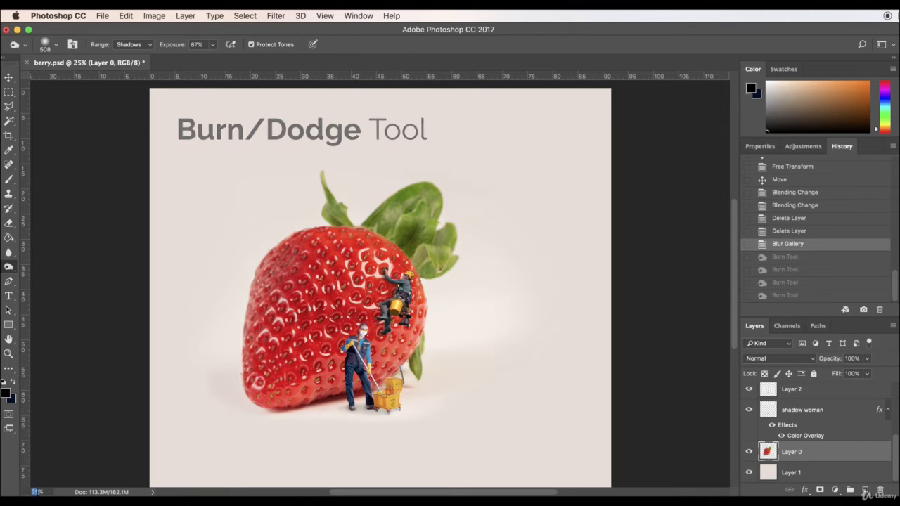
{"action": "key", "text": "Return"}
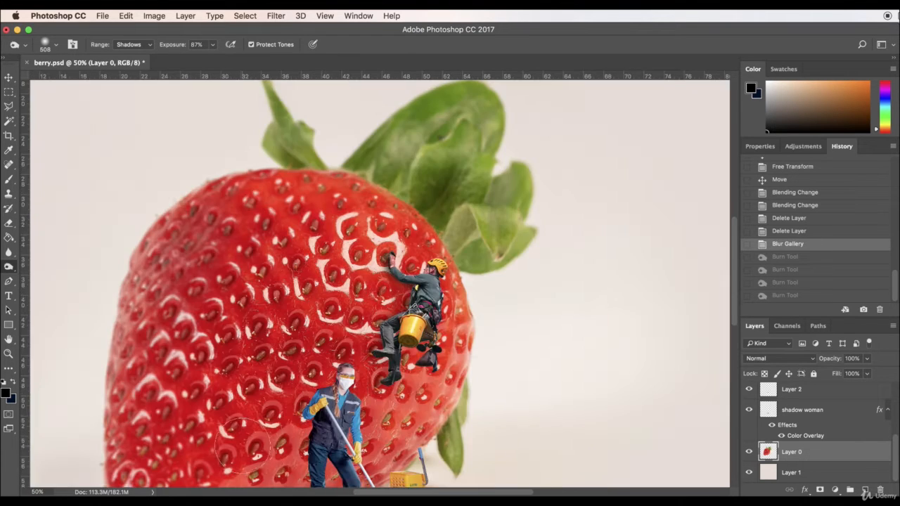
{"action": "scroll", "coordinate": [247, 443], "scroll_direction": "down", "scroll_amount": 5}
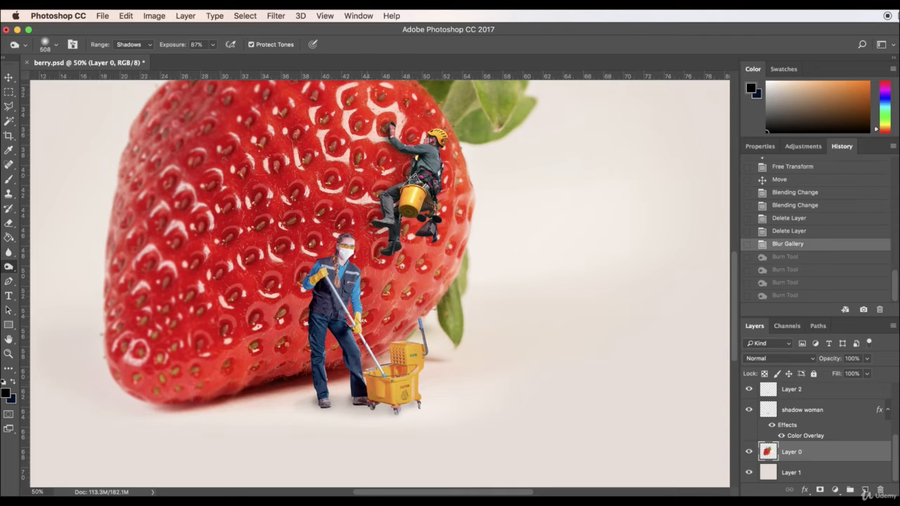
{"action": "mouse_move", "coordinate": [302, 316]}
{"action": "left_mouse_down"}
{"action": "mouse_move", "coordinate": [365, 285]}
{"action": "mouse_move", "coordinate": [299, 309]}
{"action": "left_mouse_up"}
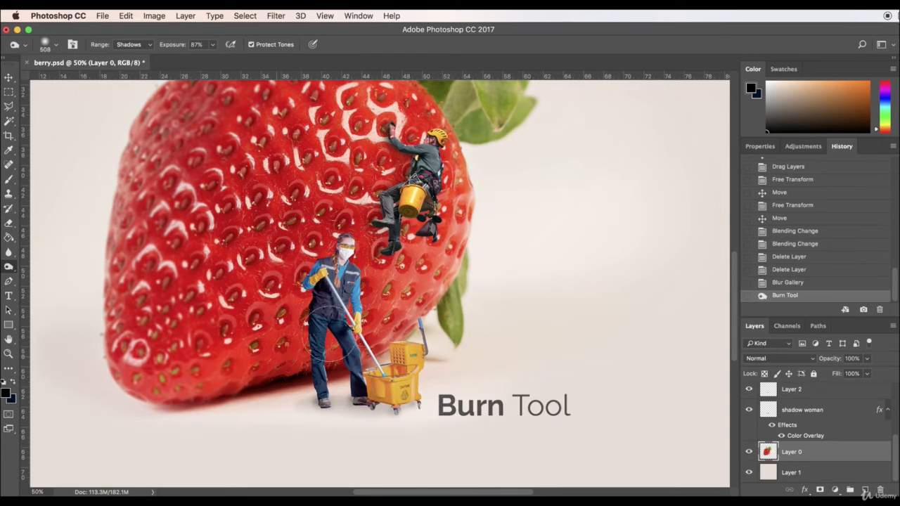
{"action": "left_click", "coordinate": [316, 342]}
Step: Set the Burn tool's range to Highlights and burn the lower part of the strawberry from the woman outward
{"action": "left_click", "coordinate": [130, 45]}
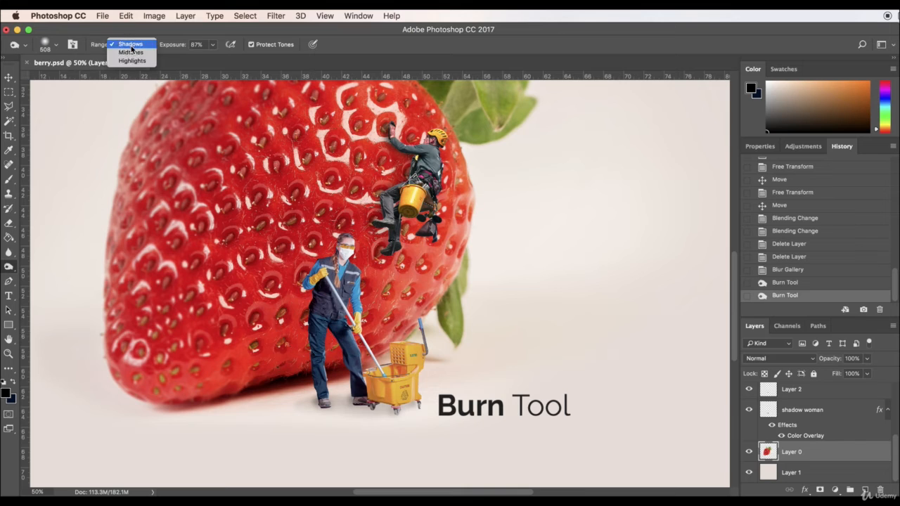
{"action": "left_click", "coordinate": [134, 61]}
{"action": "mouse_move", "coordinate": [316, 337]}
{"action": "left_mouse_down"}
{"action": "mouse_move", "coordinate": [342, 349]}
{"action": "mouse_move", "coordinate": [324, 357]}
{"action": "mouse_move", "coordinate": [343, 306]}
{"action": "mouse_move", "coordinate": [342, 344]}
{"action": "mouse_move", "coordinate": [169, 397]}
{"action": "mouse_move", "coordinate": [88, 351]}
{"action": "left_mouse_up"}
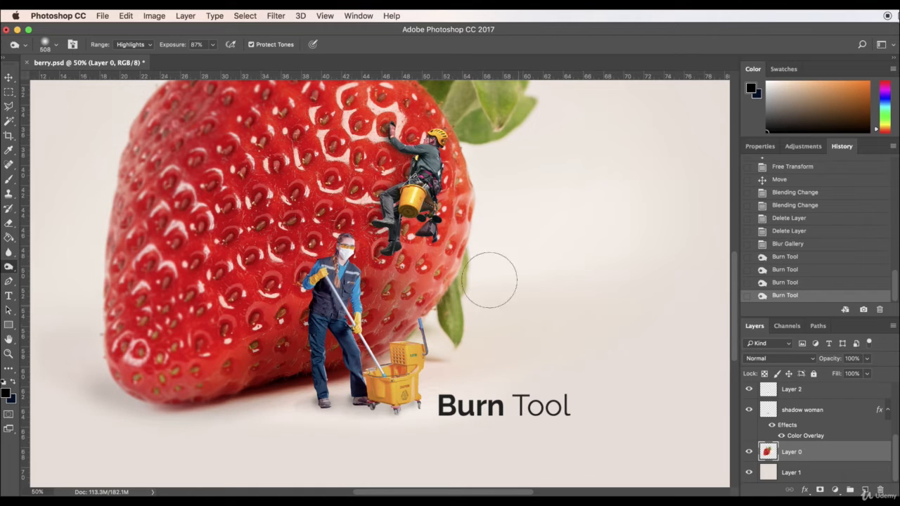
Step: At 25% zoom, compare the strawberry before and after burning through the history states, ending on the latest burn
{"action": "type", "text": "25"}
{"action": "key", "text": "Return"}
{"action": "left_click", "coordinate": [804, 246]}
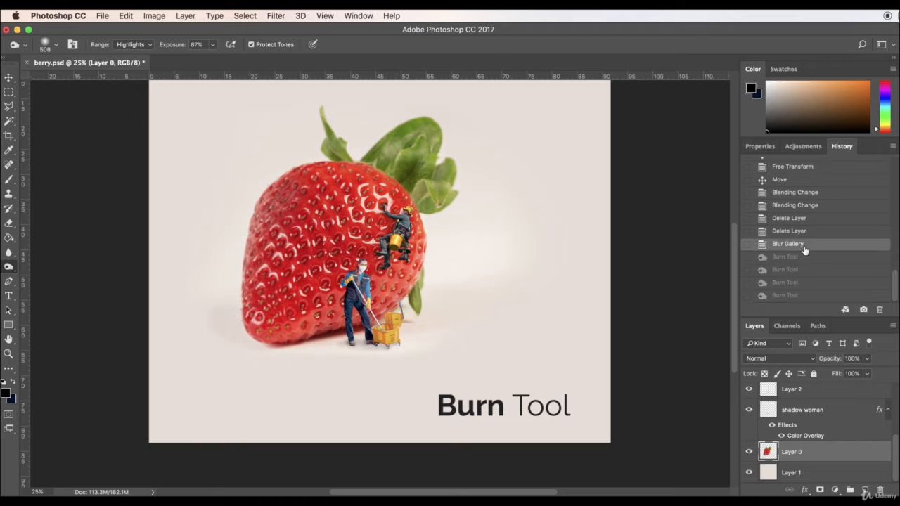
{"action": "left_click", "coordinate": [805, 295]}
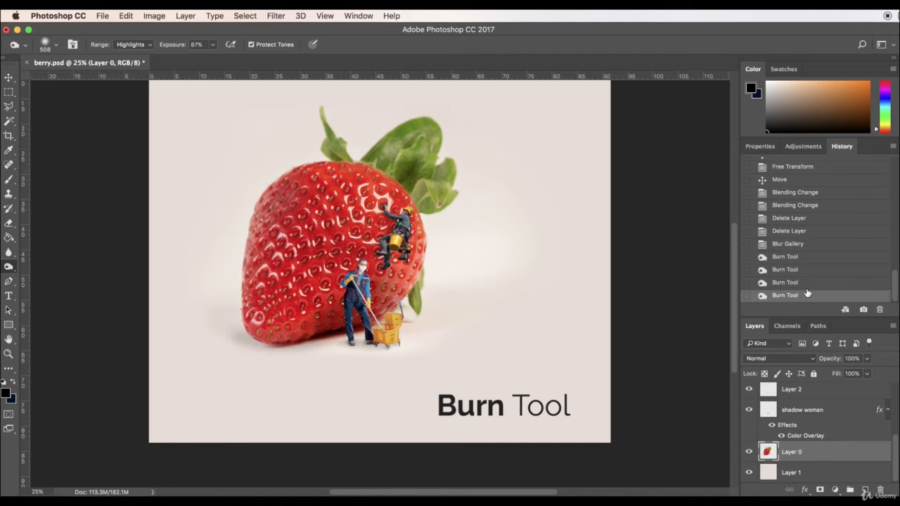
Step: Try burning the green leaves in the Highlights range, undo it, and switch the Burn range to Shadows
{"action": "scroll", "coordinate": [623, 332], "scroll_direction": "up", "scroll_amount": 3}
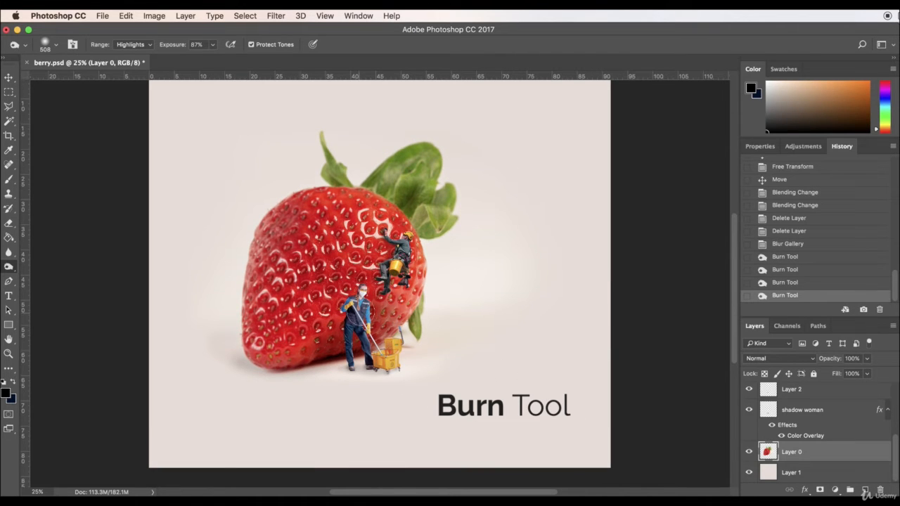
{"action": "scroll", "coordinate": [380, 281], "scroll_direction": "up", "scroll_amount": 3}
{"action": "scroll", "coordinate": [430, 376], "scroll_direction": "up", "scroll_amount": 1}
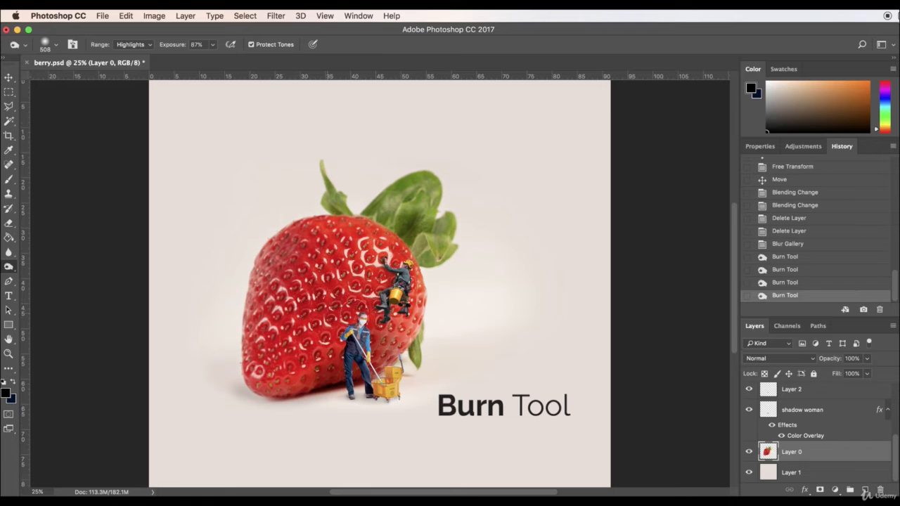
{"action": "mouse_move", "coordinate": [382, 205]}
{"action": "left_mouse_down"}
{"action": "mouse_move", "coordinate": [418, 204]}
{"action": "mouse_move", "coordinate": [419, 187]}
{"action": "mouse_move", "coordinate": [392, 209]}
{"action": "mouse_move", "coordinate": [419, 210]}
{"action": "left_mouse_up"}
{"action": "key", "text": "super+z"}
{"action": "left_click", "coordinate": [132, 44]}
{"action": "left_click", "coordinate": [128, 22]}
{"action": "key", "text": "super+z"}
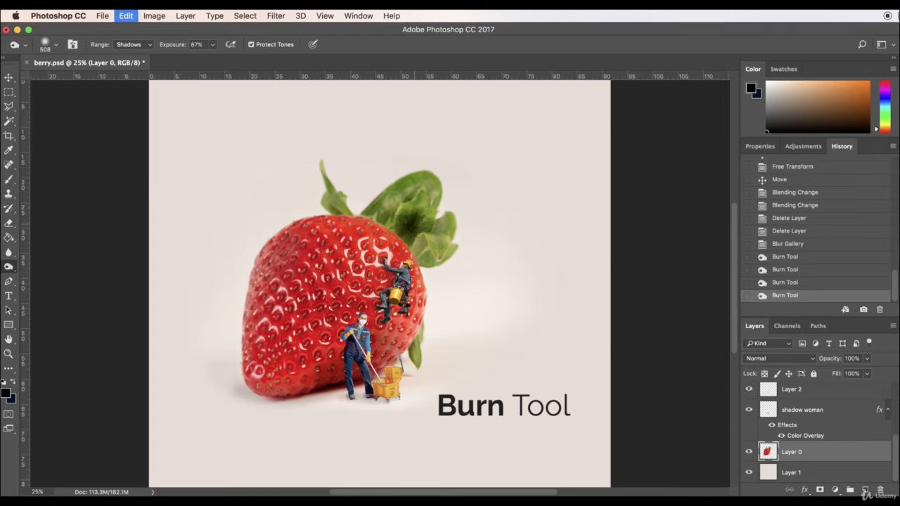
Step: Burn the shadows in the strawberry's green leaves, including the dark center of the cluster and the small leaf
{"action": "left_click", "coordinate": [412, 219]}
{"action": "left_click", "coordinate": [408, 225]}
{"action": "left_click", "coordinate": [404, 221]}
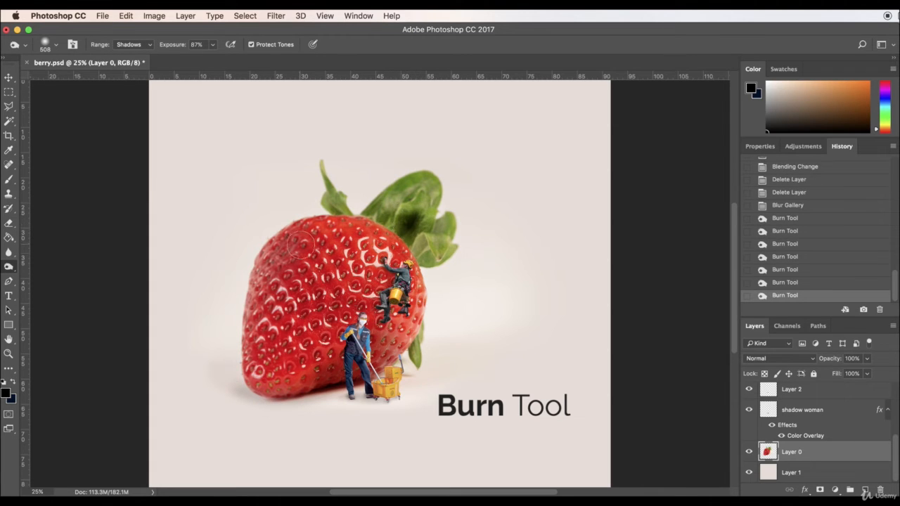
{"action": "left_click", "coordinate": [437, 252]}
{"action": "left_click", "coordinate": [427, 184]}
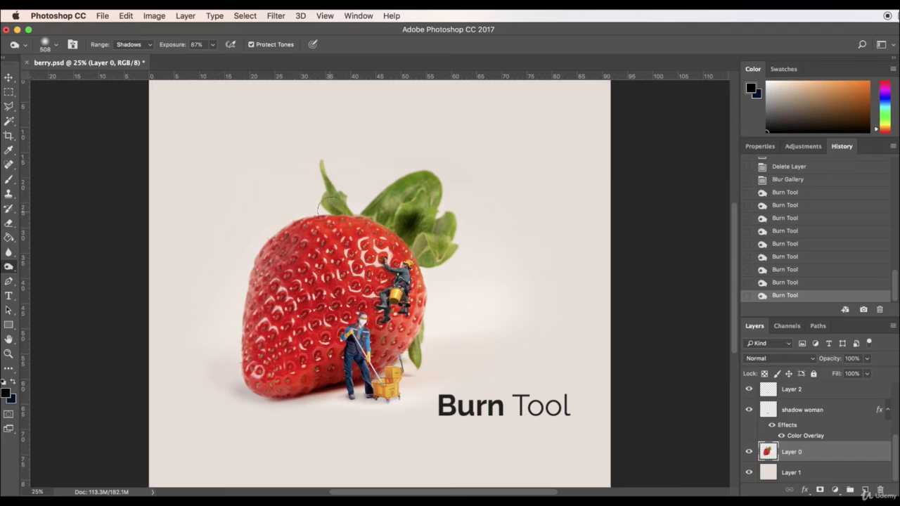
{"action": "left_click", "coordinate": [336, 203]}
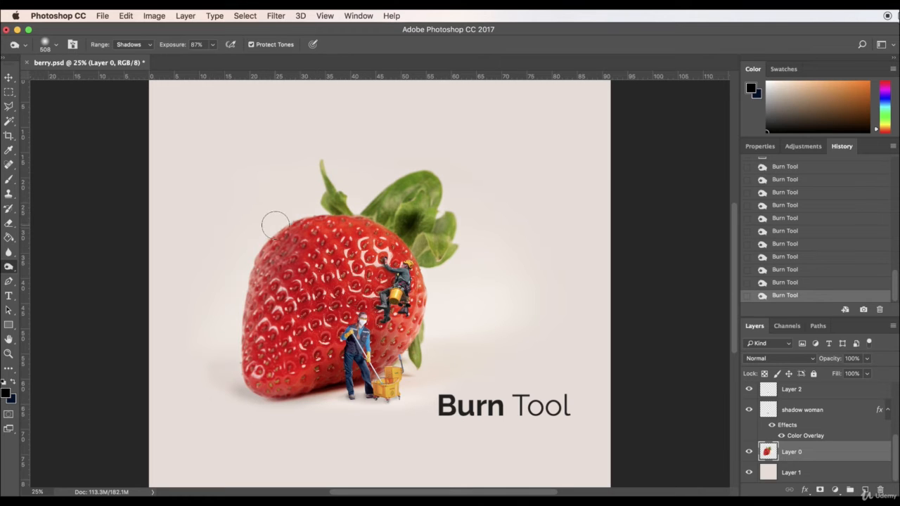
Step: Try burning along the strawberry's upper edge, step back the last two burn strokes in the history, and leave the Burn tool
{"action": "mouse_move", "coordinate": [275, 225]}
{"action": "left_mouse_down"}
{"action": "mouse_move", "coordinate": [299, 213]}
{"action": "mouse_move", "coordinate": [373, 216]}
{"action": "left_mouse_up"}
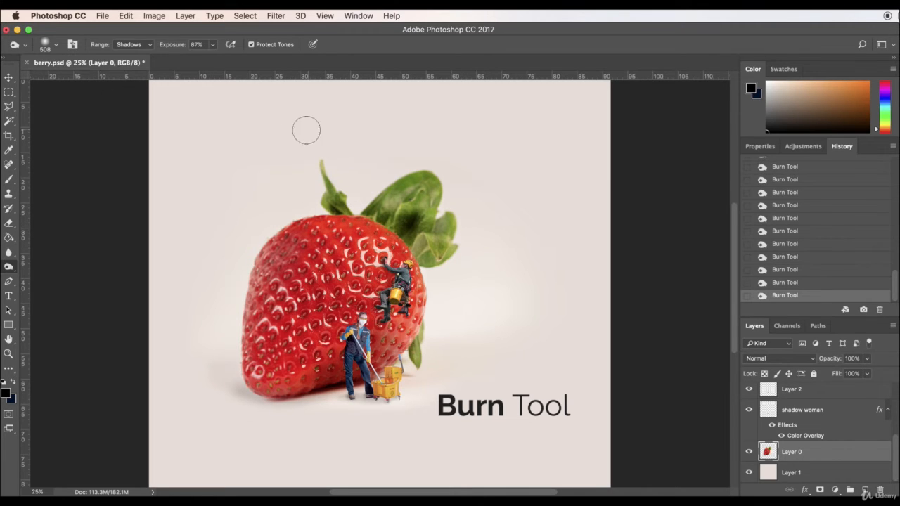
{"action": "key", "text": "super+z"}
{"action": "left_click", "coordinate": [788, 283]}
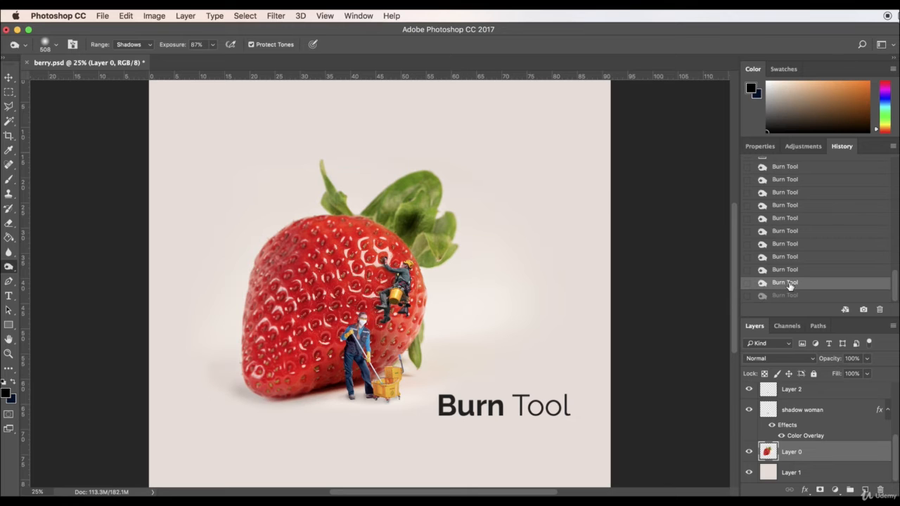
{"action": "left_click", "coordinate": [797, 272]}
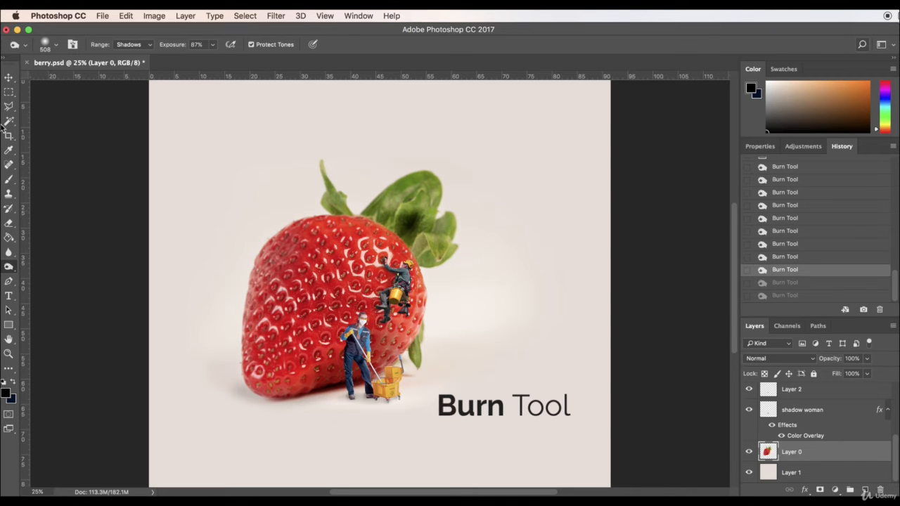
{"action": "left_click", "coordinate": [9, 77]}
{"action": "left_click", "coordinate": [70, 185]}
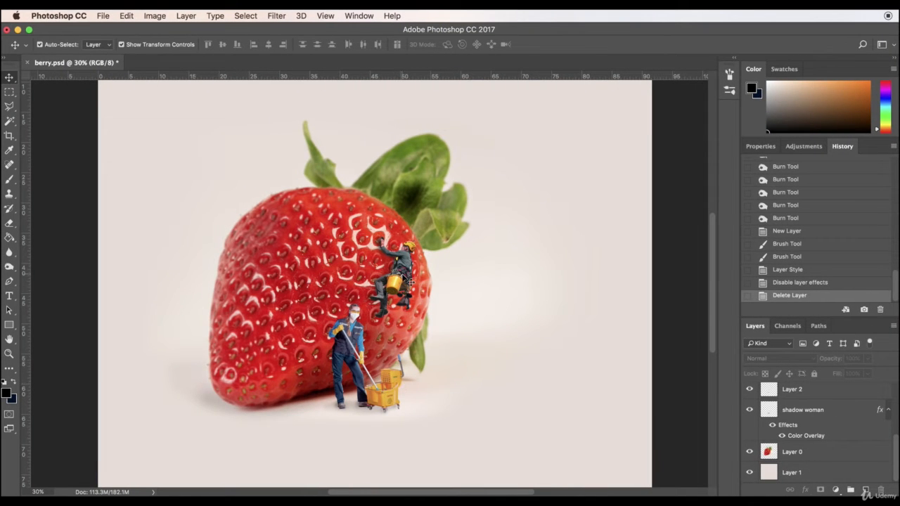
Step: Switch to the Brush tool and set the brush size to 7 px
{"action": "left_click", "coordinate": [9, 180]}
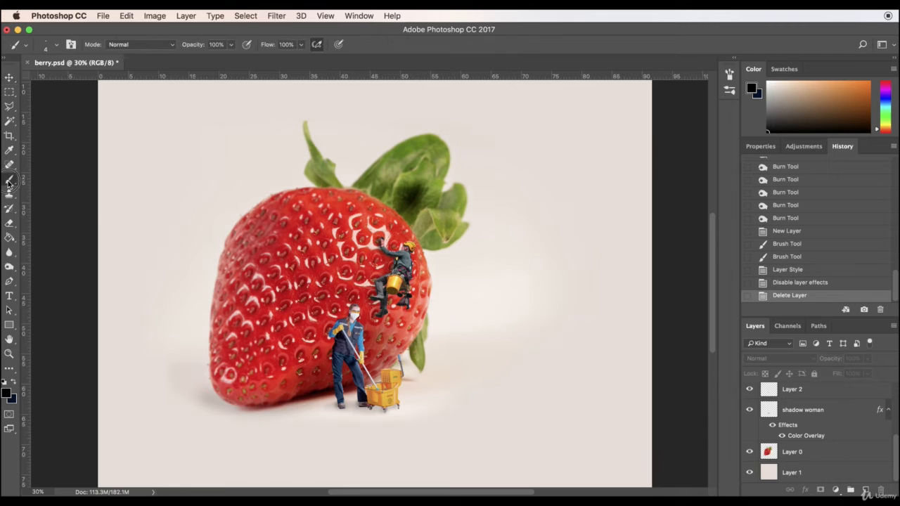
{"action": "left_click", "coordinate": [49, 180]}
{"action": "left_click", "coordinate": [57, 44]}
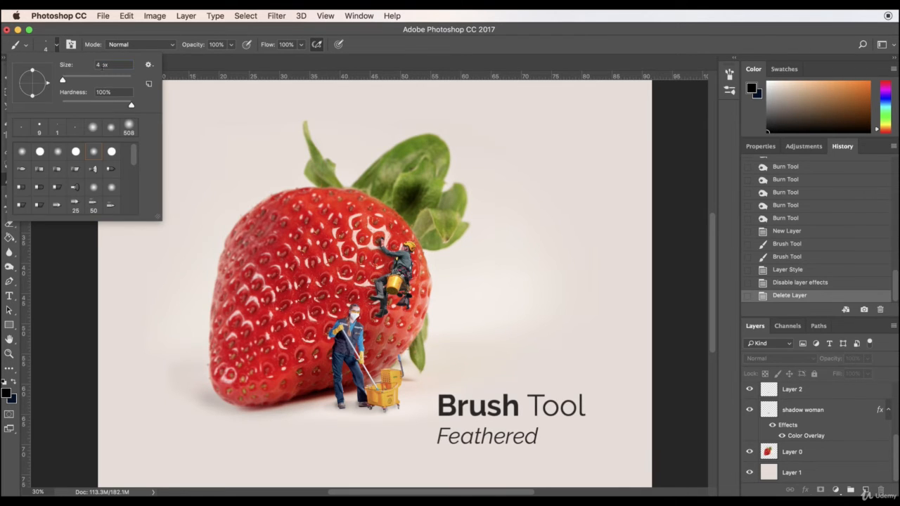
{"action": "double_click", "coordinate": [102, 65]}
{"action": "type", "text": "7"}
{"action": "key", "text": "Return"}
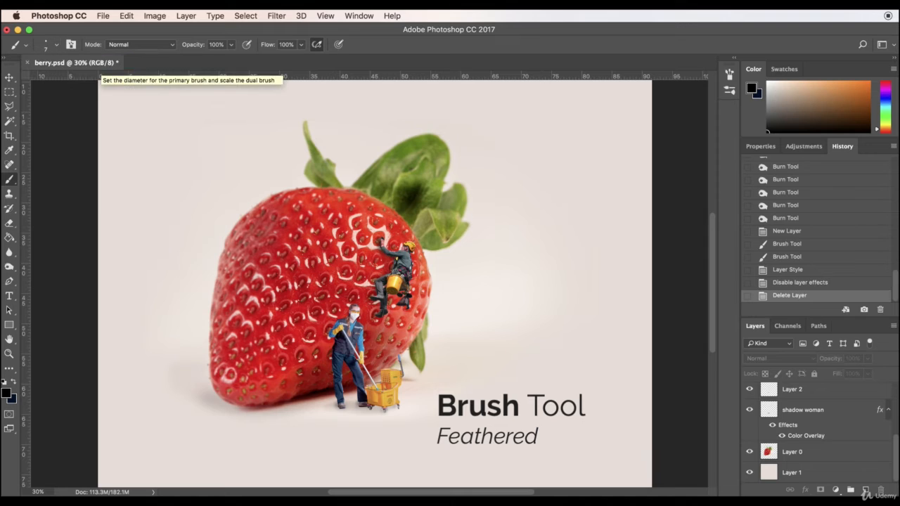
{"action": "left_click", "coordinate": [59, 47]}
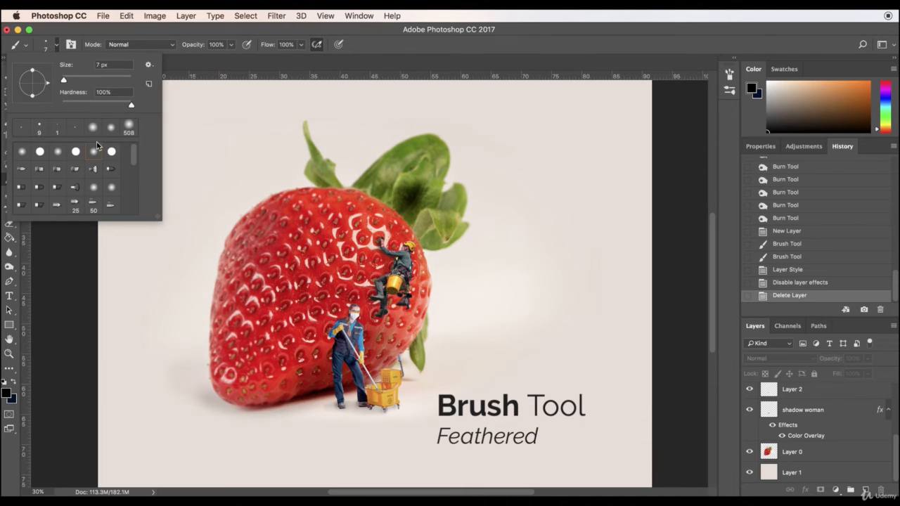
Step: Add a new layer above the shadow woman layer and paint three thin black ropes hanging down from the climbing man
{"action": "left_click", "coordinate": [812, 415]}
{"action": "left_click", "coordinate": [865, 490]}
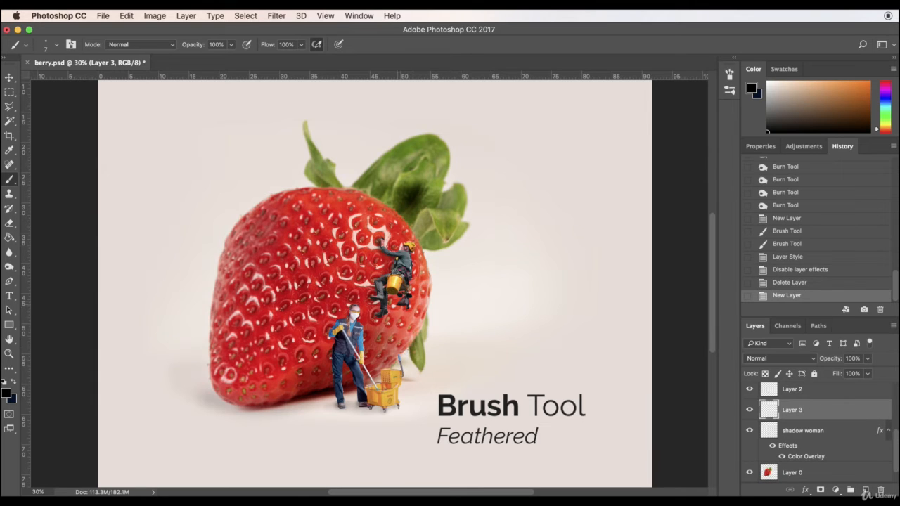
{"action": "left_click_drag", "start_coordinate": [392, 290], "coordinate": [391, 392]}
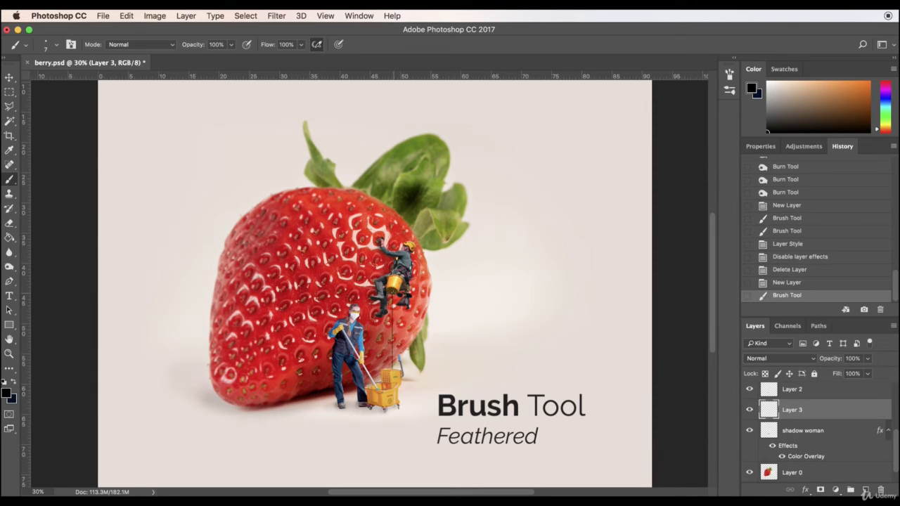
{"action": "left_click_drag", "start_coordinate": [389, 293], "coordinate": [389, 386]}
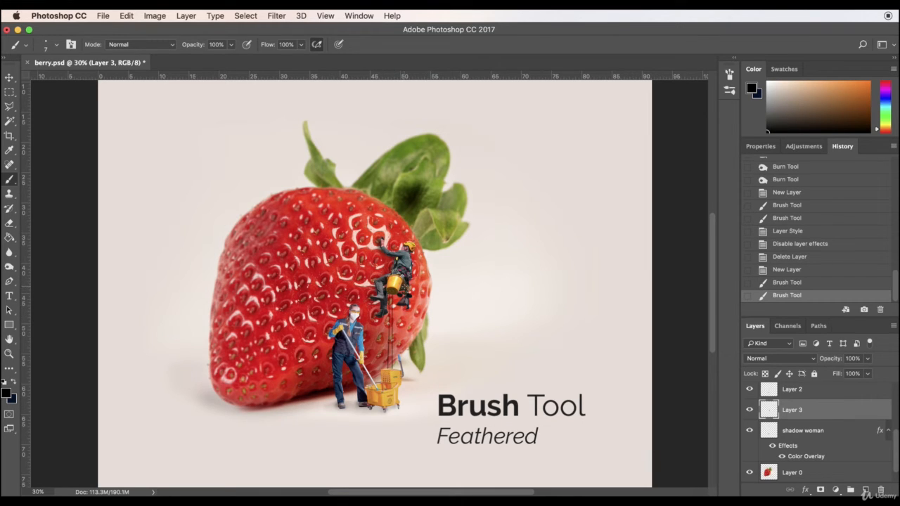
{"action": "left_click_drag", "start_coordinate": [406, 307], "coordinate": [419, 399]}
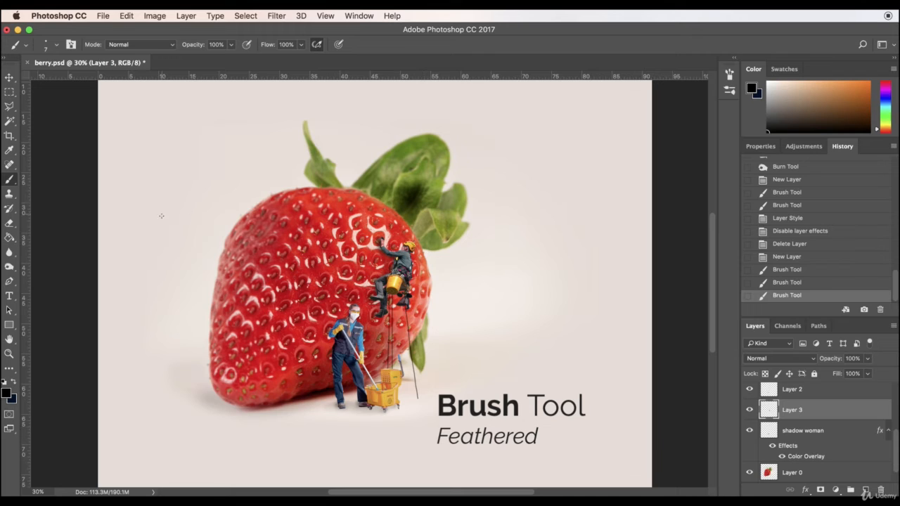
Step: Paint a coiled rope end on the ground at the bottom of the rope beside the mop bucket
{"action": "left_click", "coordinate": [9, 77]}
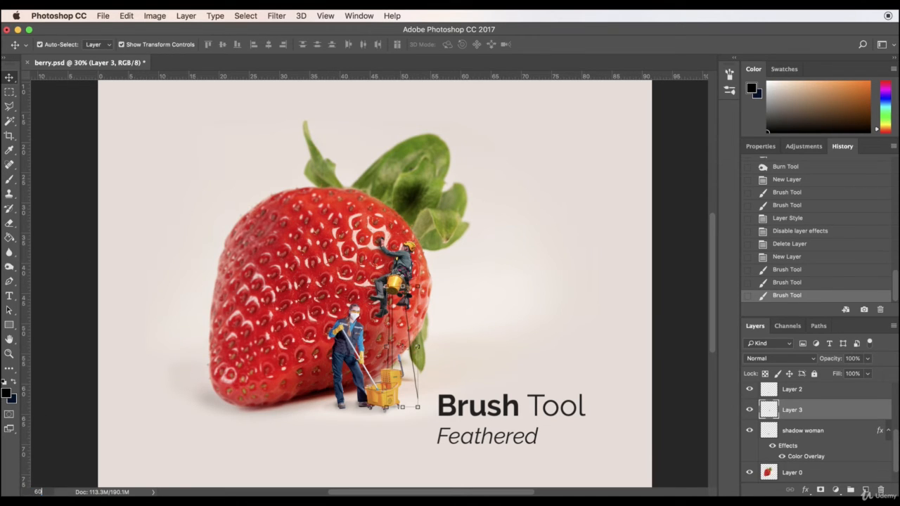
{"action": "key", "text": "Return"}
{"action": "scroll", "coordinate": [467, 412], "scroll_direction": "down", "scroll_amount": 5}
{"action": "scroll", "coordinate": [476, 348], "scroll_direction": "up", "scroll_amount": 1}
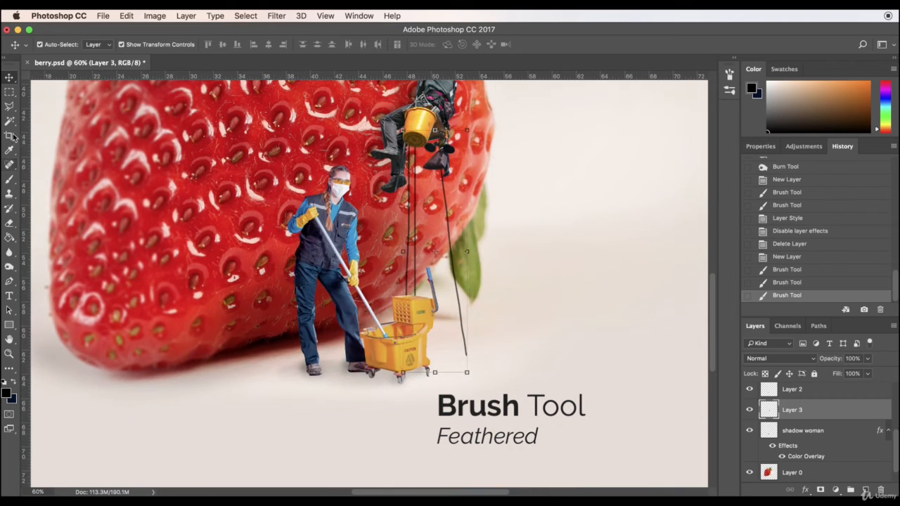
{"action": "left_click", "coordinate": [10, 149]}
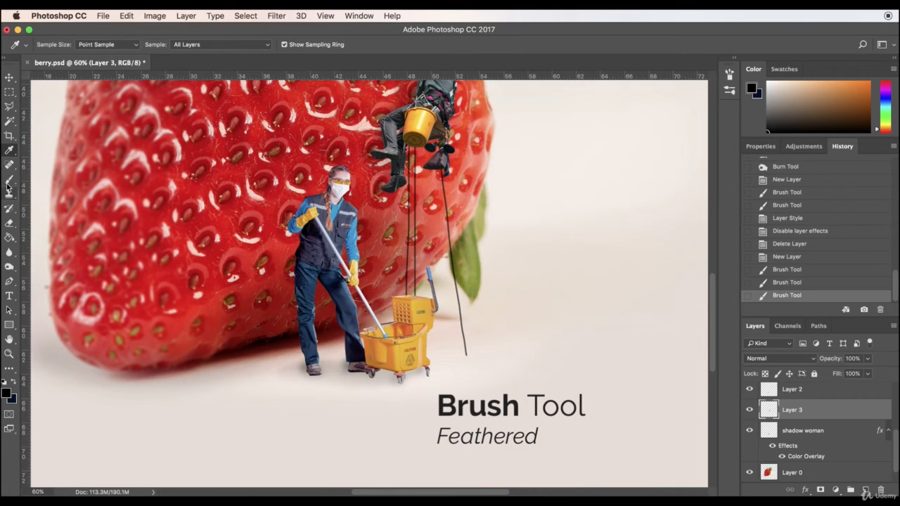
{"action": "left_click", "coordinate": [9, 181]}
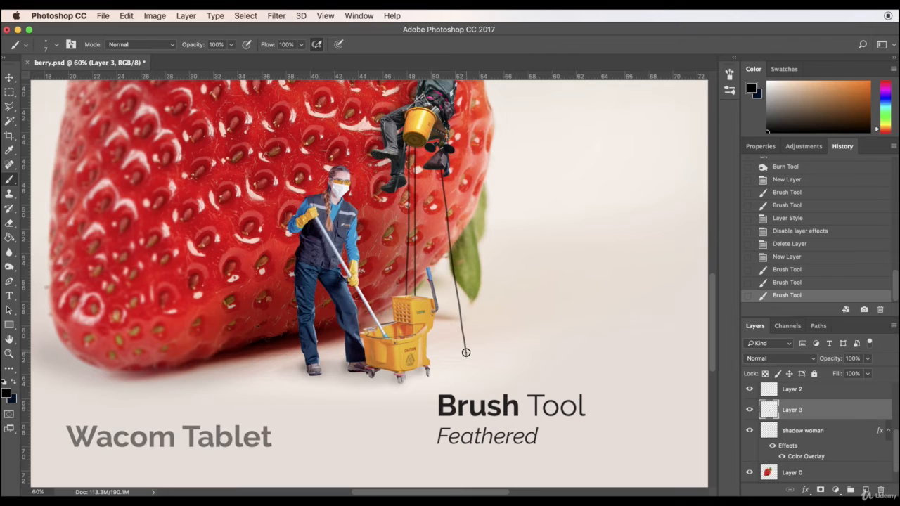
{"action": "mouse_move", "coordinate": [465, 355]}
{"action": "left_mouse_down"}
{"action": "mouse_move", "coordinate": [461, 367]}
{"action": "mouse_move", "coordinate": [446, 358]}
{"action": "mouse_move", "coordinate": [464, 361]}
{"action": "left_mouse_up"}
{"action": "left_click", "coordinate": [9, 78]}
{"action": "left_click", "coordinate": [514, 361]}
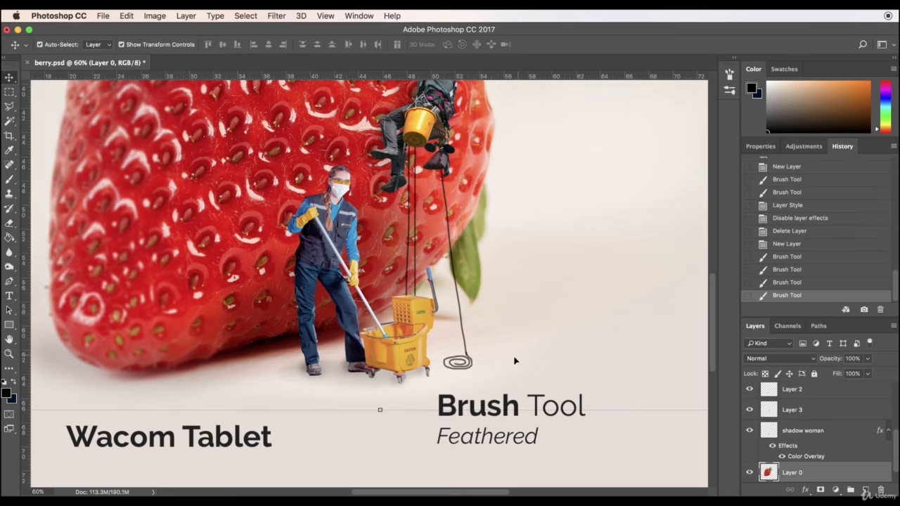
Step: Set the contrast of the climbing man's layer, Man, to -50 with Brightness/Contrast
{"action": "left_click_drag", "start_coordinate": [484, 369], "coordinate": [499, 414]}
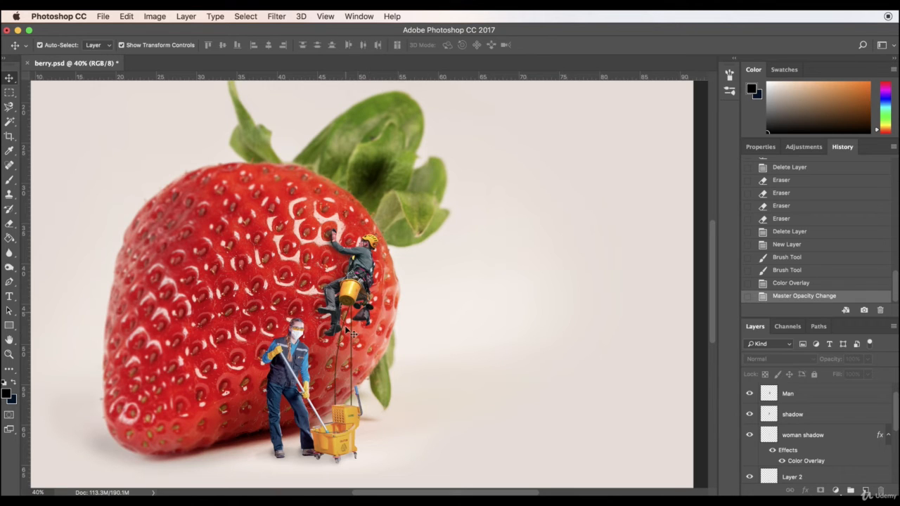
{"action": "left_click", "coordinate": [350, 275]}
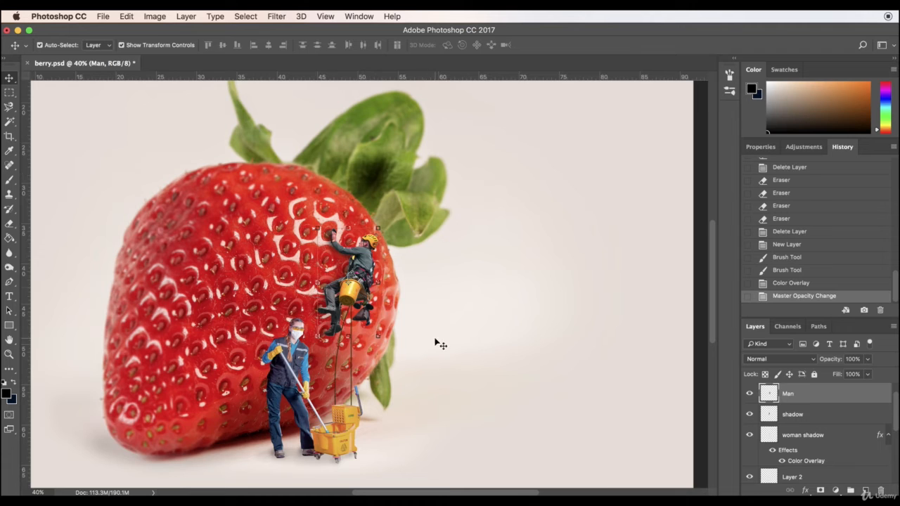
{"action": "left_click", "coordinate": [396, 321]}
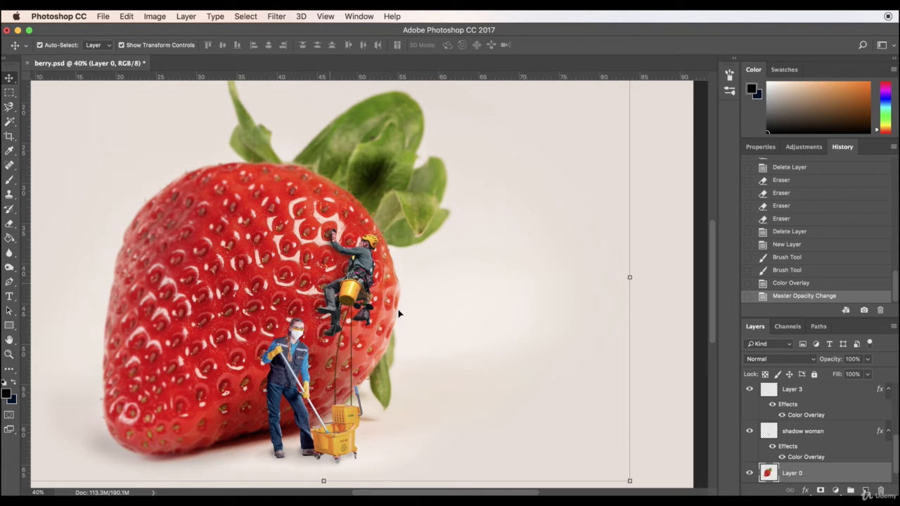
{"action": "left_click", "coordinate": [344, 369]}
{"action": "left_click", "coordinate": [155, 16]}
{"action": "mouse_move", "coordinate": [156, 49]}
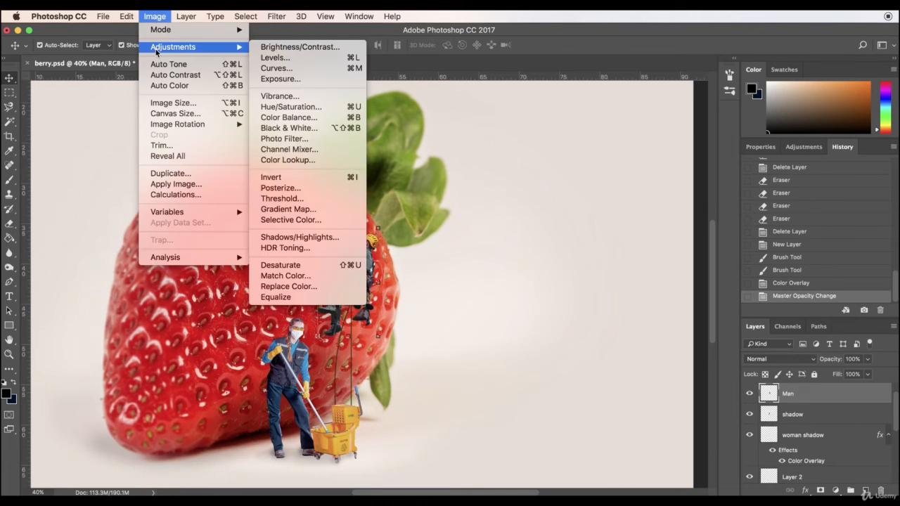
{"action": "left_click", "coordinate": [295, 46]}
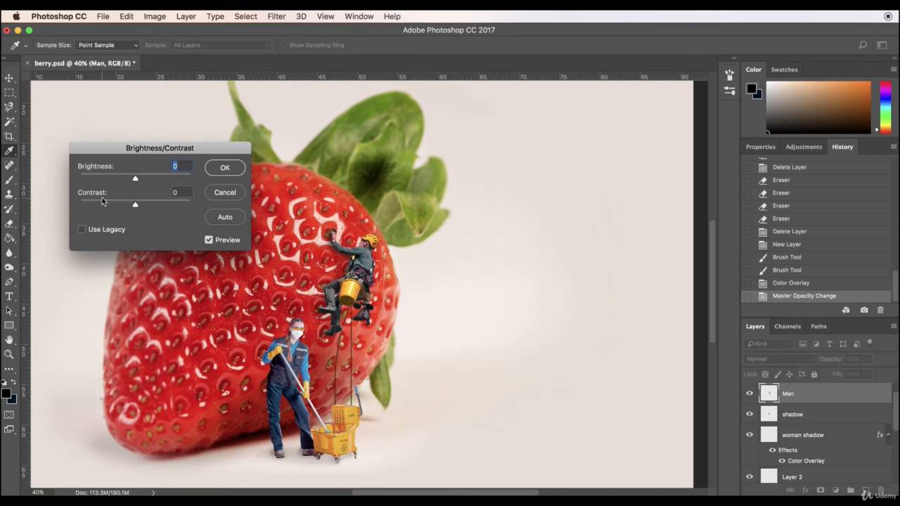
{"action": "left_click_drag", "start_coordinate": [102, 203], "coordinate": [79, 204]}
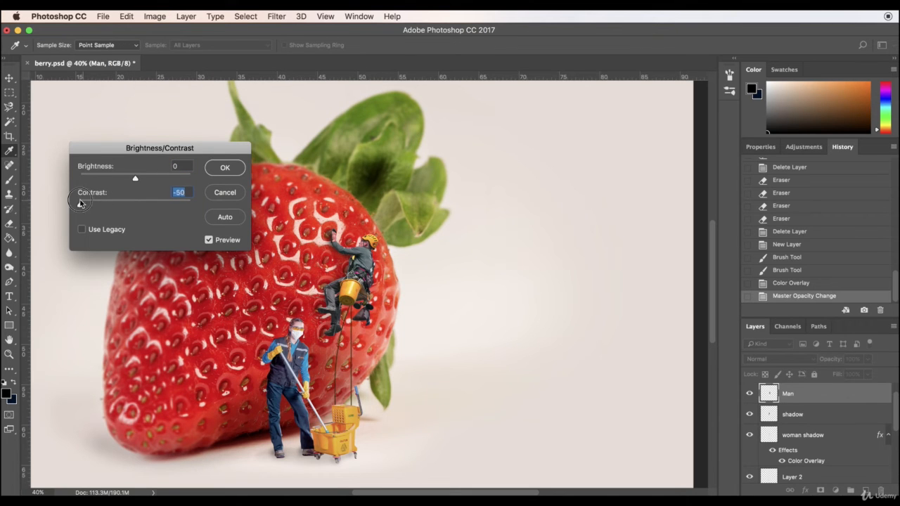
{"action": "left_click", "coordinate": [225, 168]}
{"action": "key", "text": "v"}
Step: Set the Woman layer's brightness to 3 and contrast to -30 with Brightness/Contrast
{"action": "left_click", "coordinate": [287, 373]}
{"action": "left_click", "coordinate": [154, 17]}
{"action": "mouse_move", "coordinate": [164, 49]}
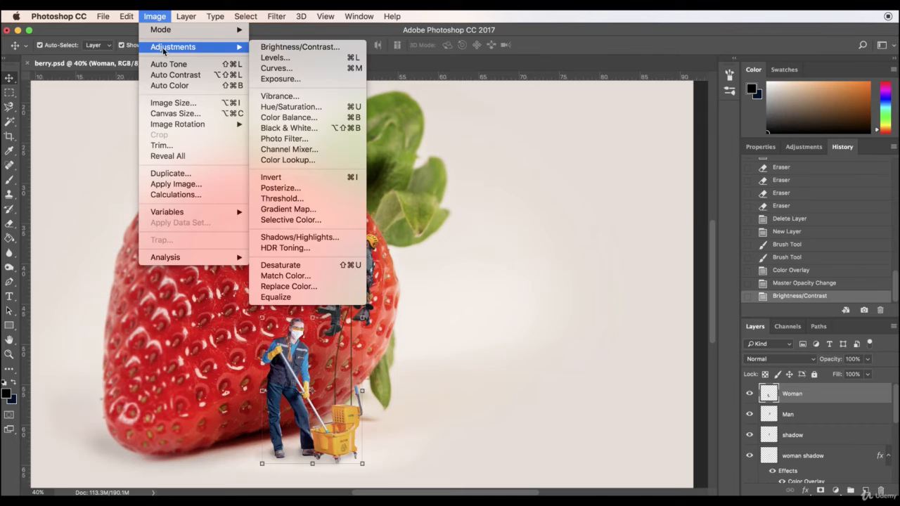
{"action": "left_click", "coordinate": [295, 47]}
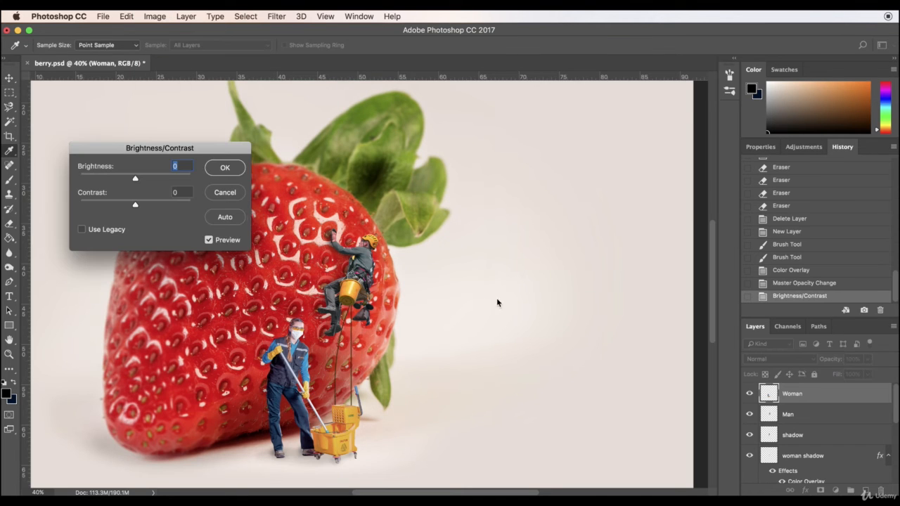
{"action": "left_click", "coordinate": [160, 177]}
{"action": "left_click", "coordinate": [137, 177]}
{"action": "left_click_drag", "start_coordinate": [144, 206], "coordinate": [77, 204]}
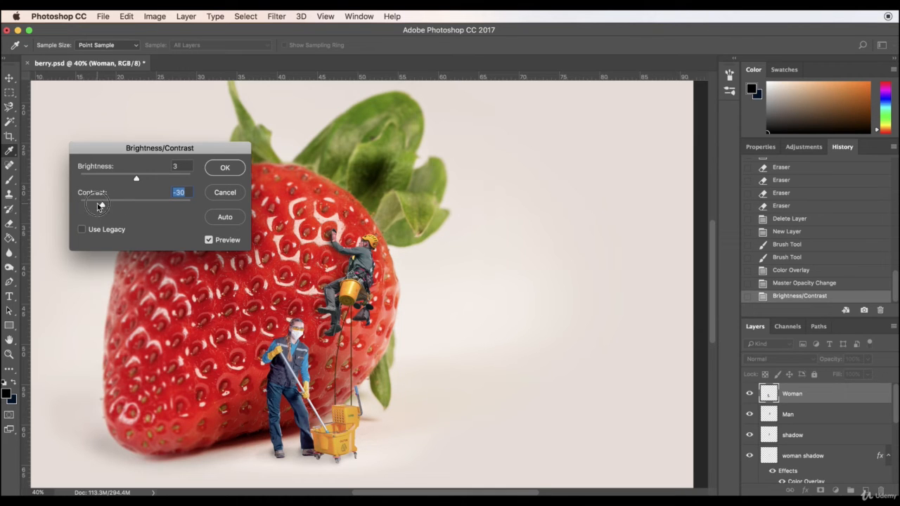
{"action": "left_click", "coordinate": [224, 169]}
{"action": "key", "text": "v"}
Step: Apply Shadows/Highlights to the Woman layer with shadows amount 38%, tone 43% and radius 83 px, also adjusting highlights, color and midtone
{"action": "left_click", "coordinate": [154, 16]}
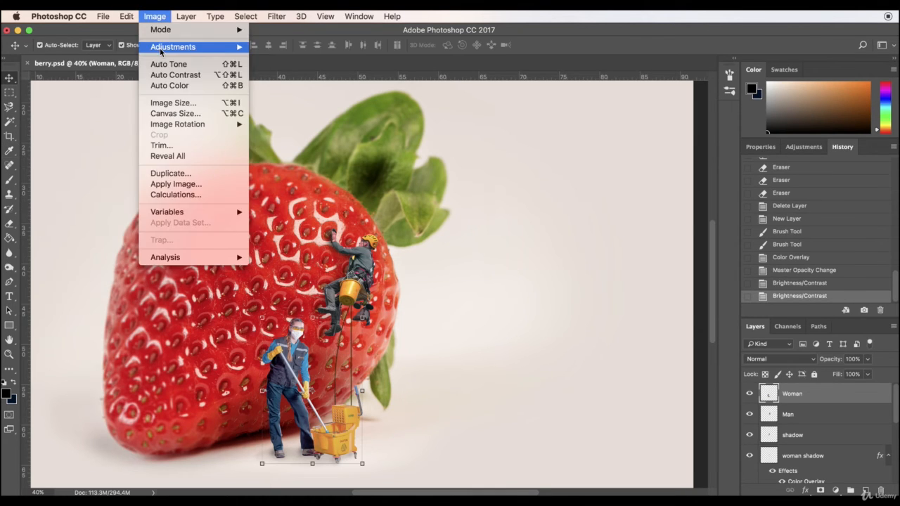
{"action": "mouse_move", "coordinate": [163, 48]}
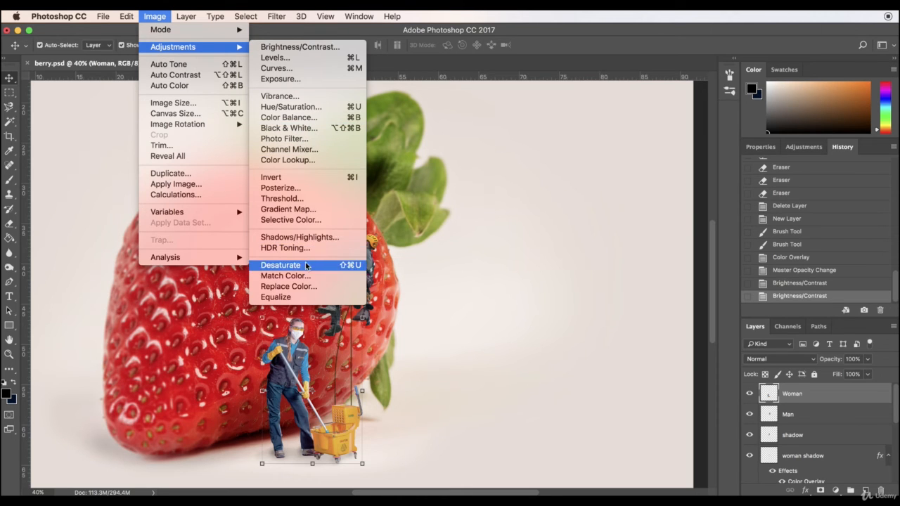
{"action": "left_click", "coordinate": [304, 239]}
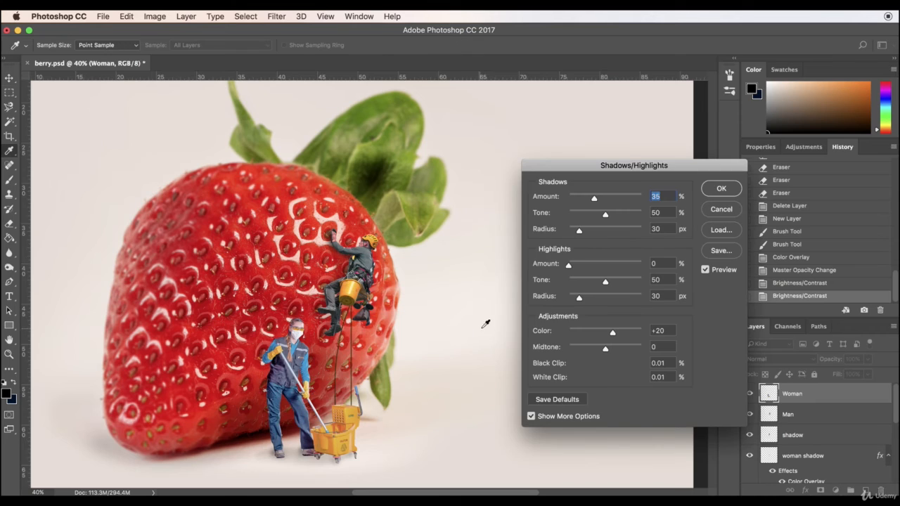
{"action": "left_click_drag", "start_coordinate": [613, 199], "coordinate": [600, 234]}
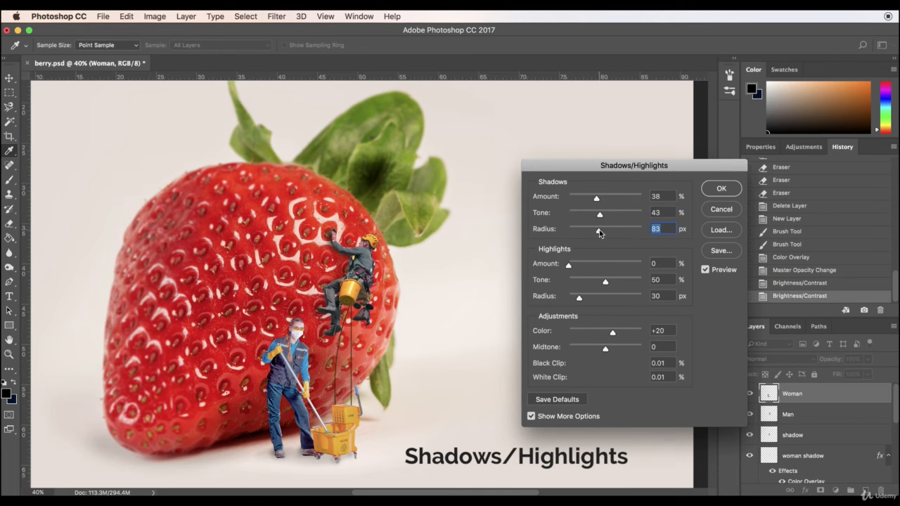
{"action": "left_click", "coordinate": [593, 265]}
{"action": "left_click_drag", "start_coordinate": [593, 283], "coordinate": [626, 283]}
{"action": "left_click", "coordinate": [601, 299]}
{"action": "left_click_drag", "start_coordinate": [596, 331], "coordinate": [611, 348]}
{"action": "left_click", "coordinate": [619, 349]}
{"action": "left_click", "coordinate": [721, 189]}
{"action": "left_click", "coordinate": [544, 188]}
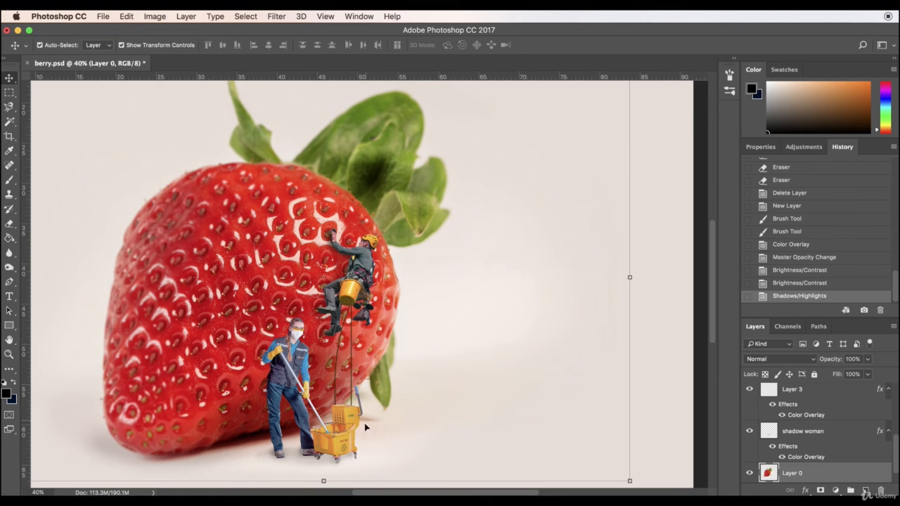
Step: Scale the Woman and shadow woman layers together to about 93% and apply the transform
{"action": "left_click", "coordinate": [291, 460]}
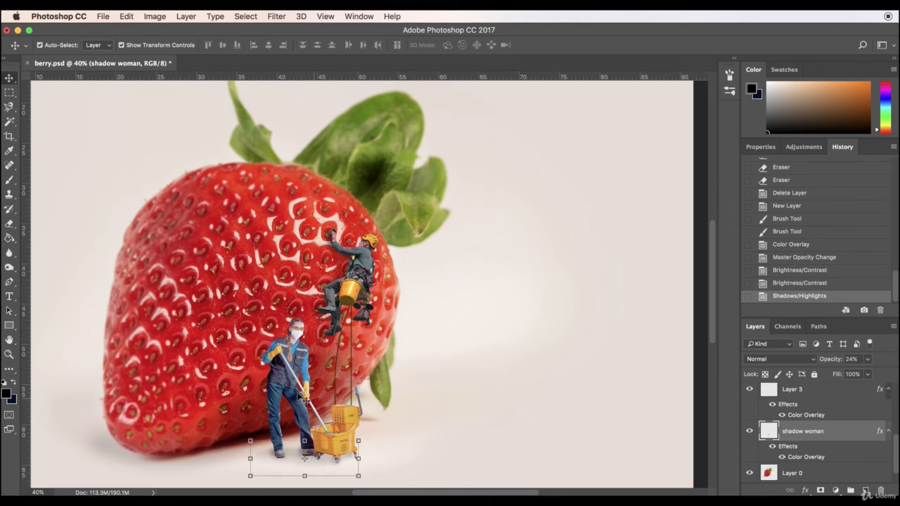
{"action": "left_click", "coordinate": [301, 380]}
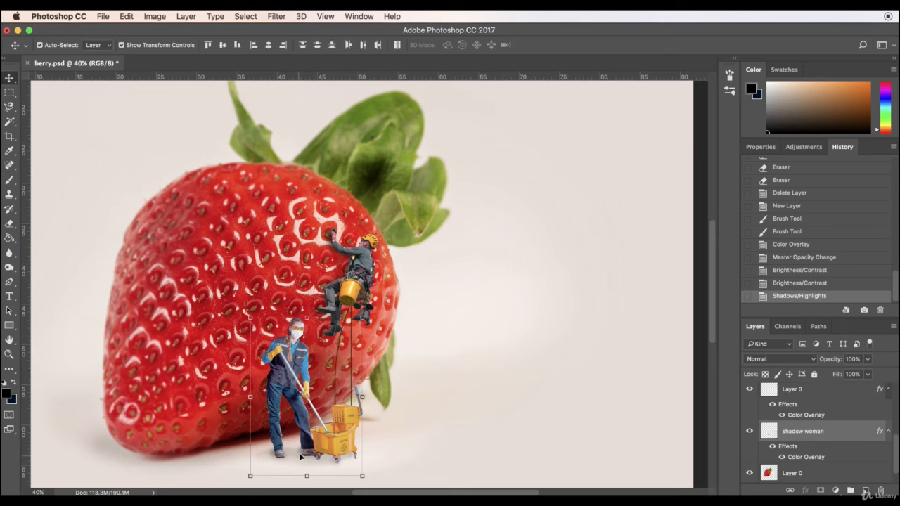
{"action": "left_click_drag", "start_coordinate": [362, 317], "coordinate": [354, 328]}
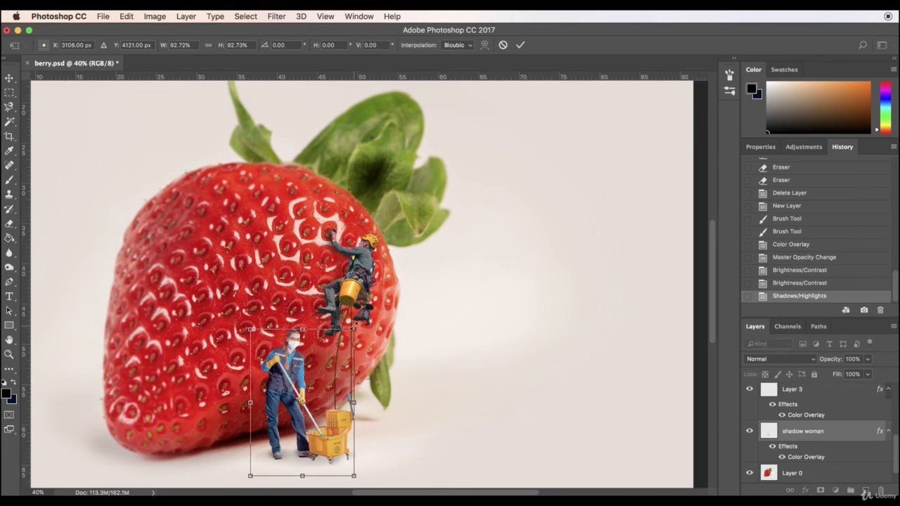
{"action": "key", "text": "Return"}
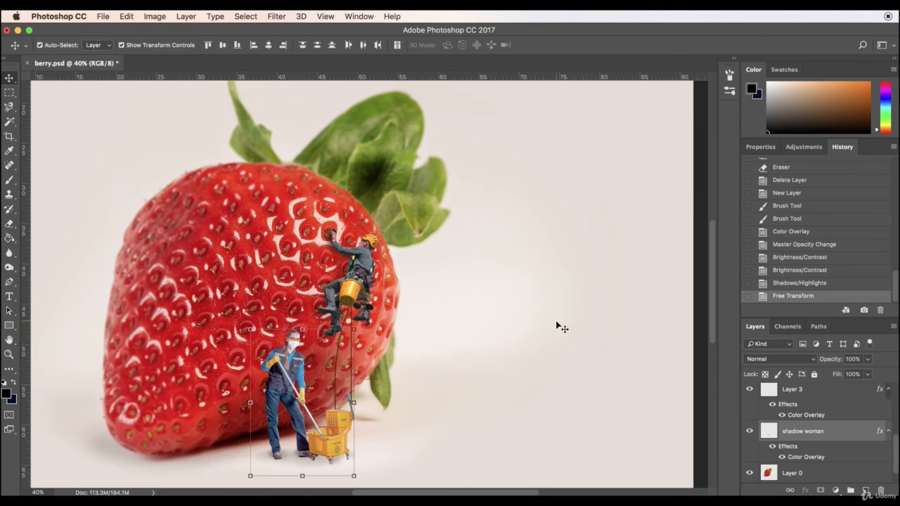
{"action": "left_click", "coordinate": [598, 322]}
{"action": "left_click", "coordinate": [660, 346]}
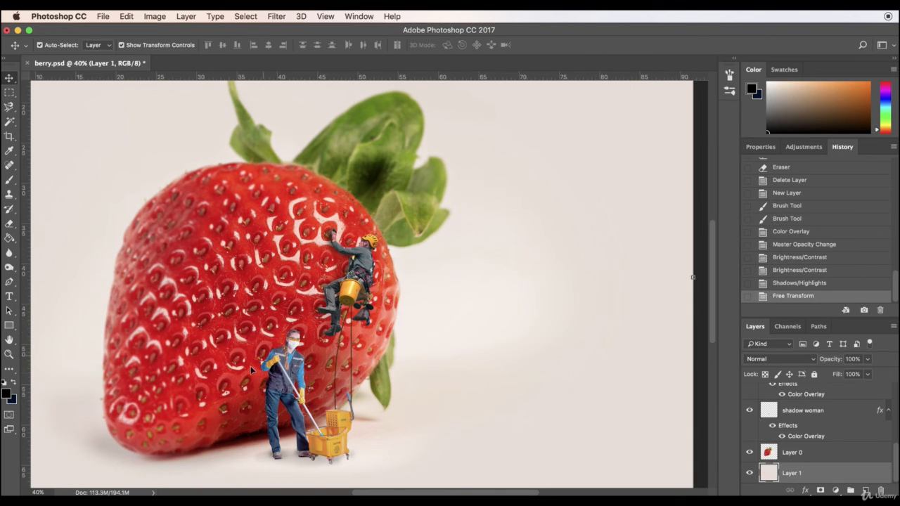
Step: Lock the plain background layer, Layer 1, to keep it out of the group selection
{"action": "left_click", "coordinate": [45, 492]}
{"action": "type", "text": "30"}
{"action": "key", "text": "Return"}
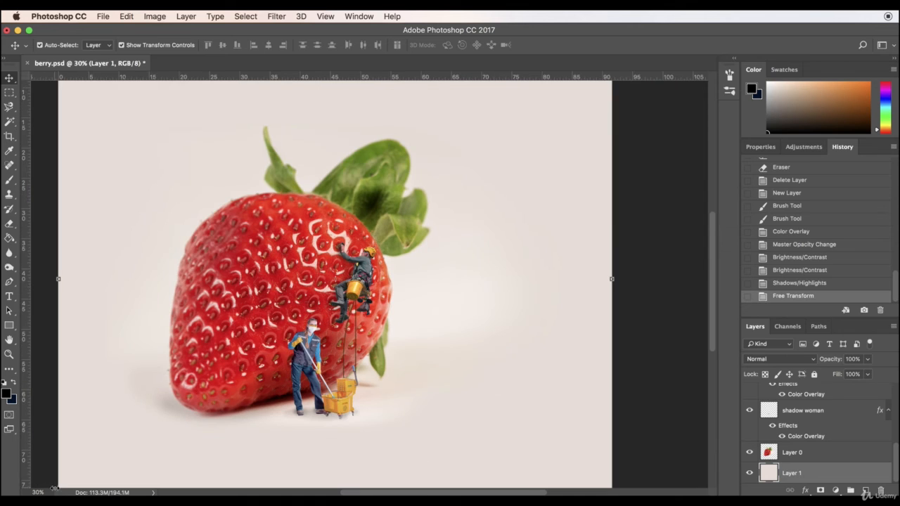
{"action": "scroll", "coordinate": [213, 343], "scroll_direction": "up", "scroll_amount": 2}
{"action": "left_click", "coordinate": [212, 338]}
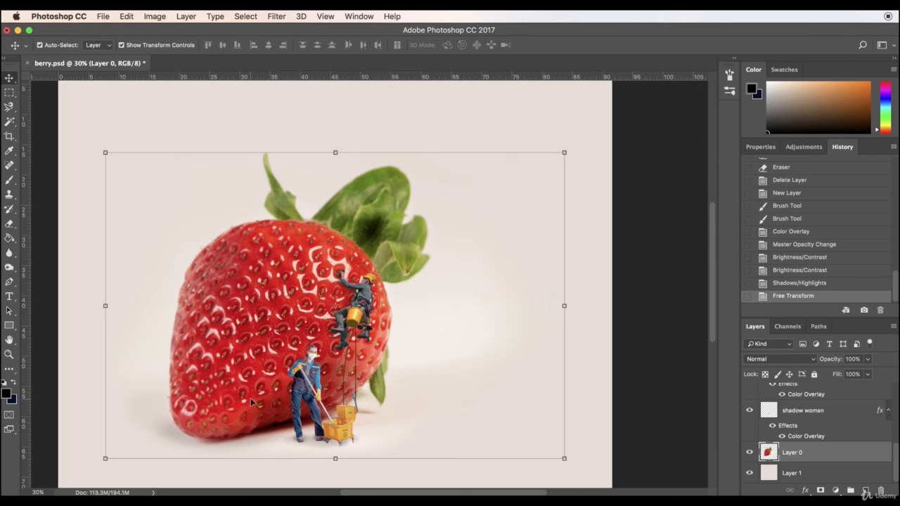
{"action": "left_click", "coordinate": [650, 219]}
{"action": "scroll", "coordinate": [540, 323], "scroll_direction": "down", "scroll_amount": 2}
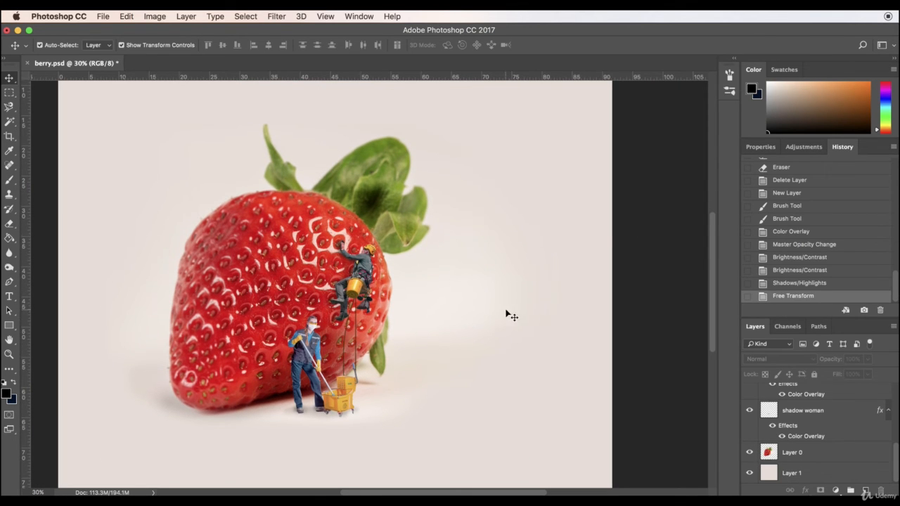
{"action": "left_click_drag", "start_coordinate": [665, 169], "coordinate": [237, 459]}
{"action": "left_click", "coordinate": [697, 284]}
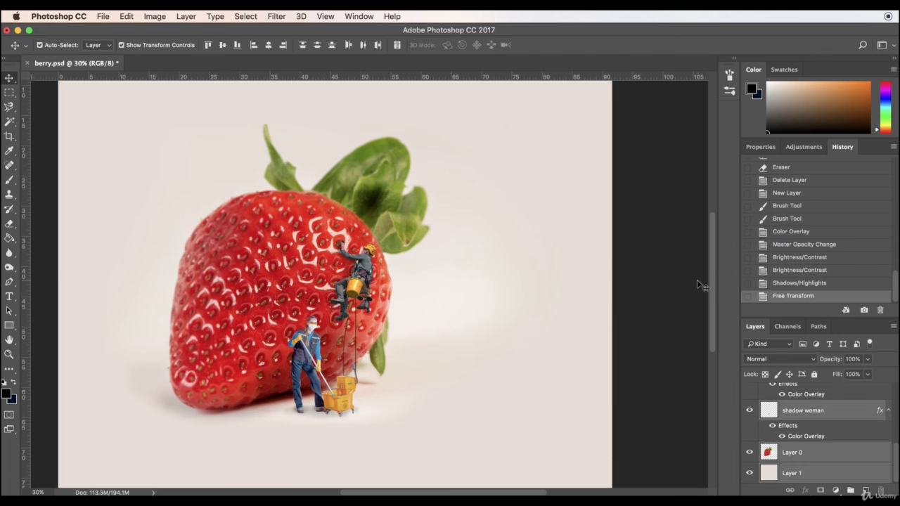
{"action": "left_click", "coordinate": [601, 302]}
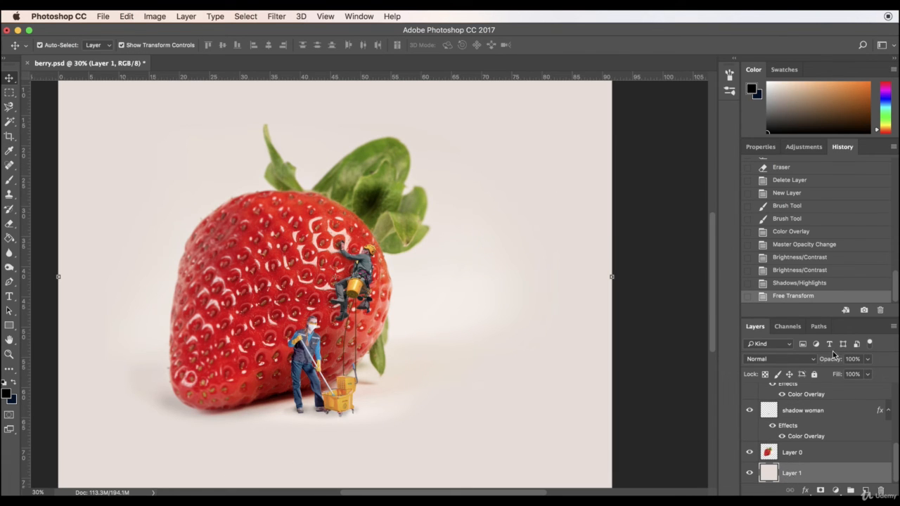
{"action": "left_click", "coordinate": [813, 374]}
Step: Select all the unlocked strawberry, worker and shadow layers and move them together toward the canvas's left edge
{"action": "left_click_drag", "start_coordinate": [524, 159], "coordinate": [197, 434]}
{"action": "left_click_drag", "start_coordinate": [327, 283], "coordinate": [256, 280]}
{"action": "scroll", "coordinate": [375, 374], "scroll_direction": "down", "scroll_amount": 1}
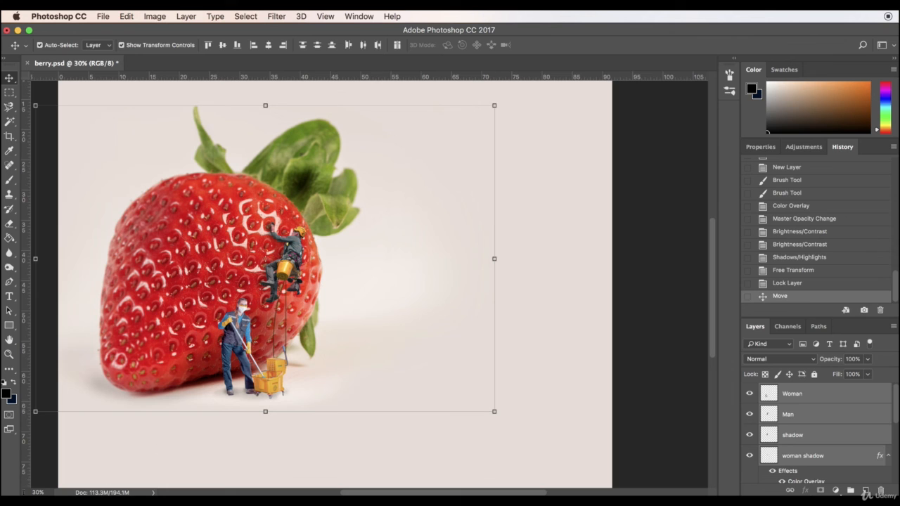
Step: Crop the canvas evenly above and below the strawberry to a height of about 57.3 in
{"action": "left_click", "coordinate": [36, 491]}
{"action": "type", "text": "20"}
{"action": "key", "text": "Return"}
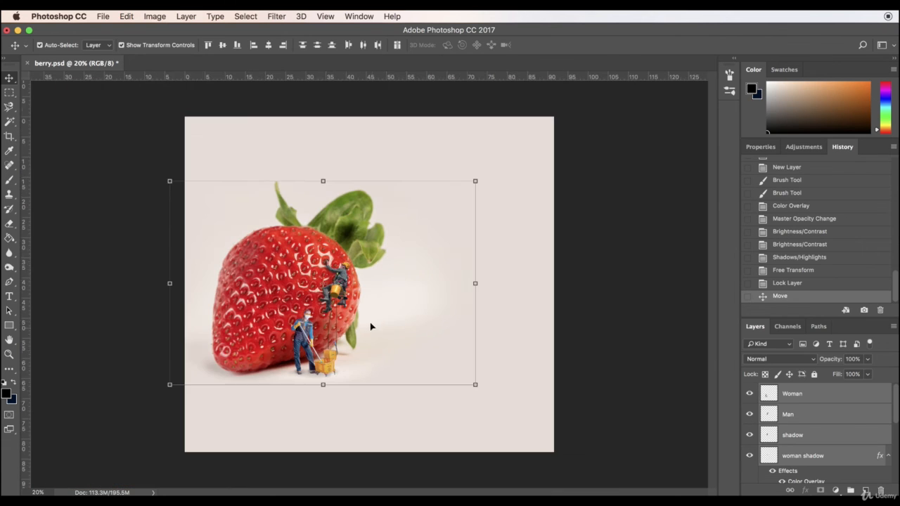
{"action": "left_click", "coordinate": [588, 271]}
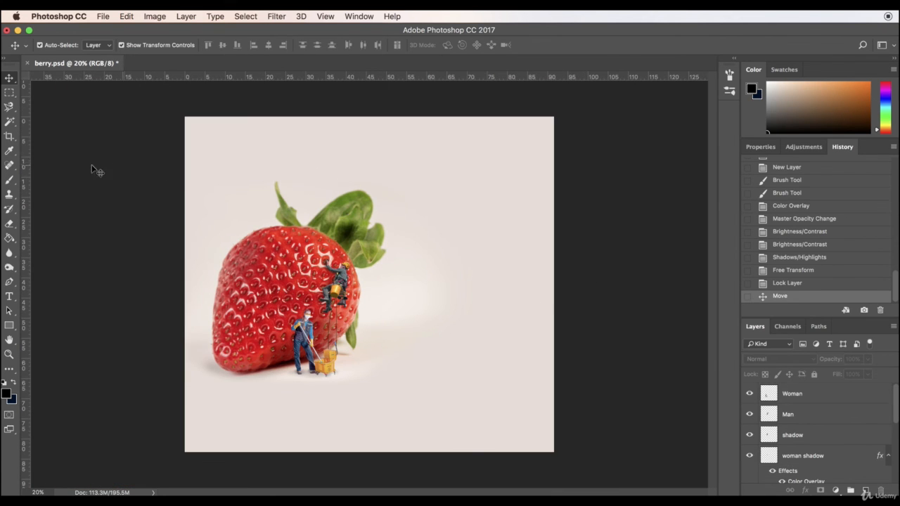
{"action": "left_click", "coordinate": [8, 137]}
{"action": "left_click_drag", "start_coordinate": [367, 117], "coordinate": [368, 158]}
{"action": "left_click_drag", "start_coordinate": [370, 450], "coordinate": [368, 396]}
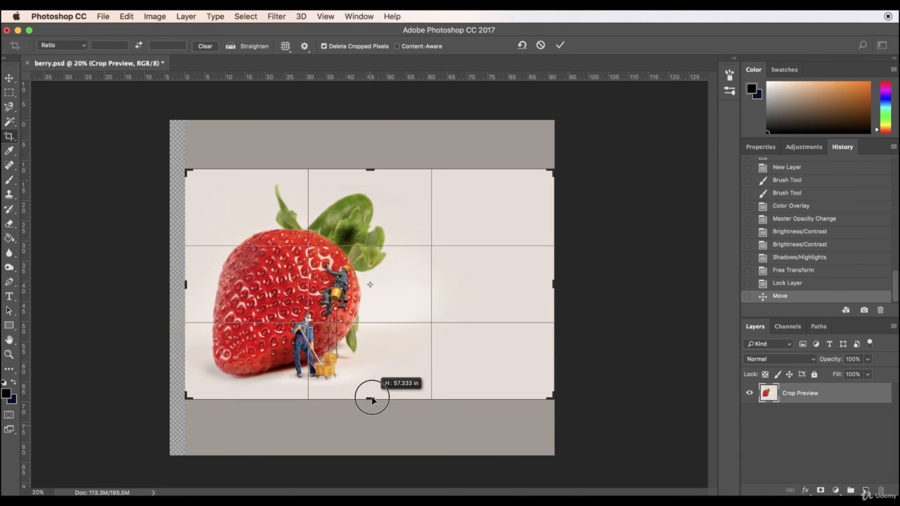
{"action": "key", "text": "Return"}
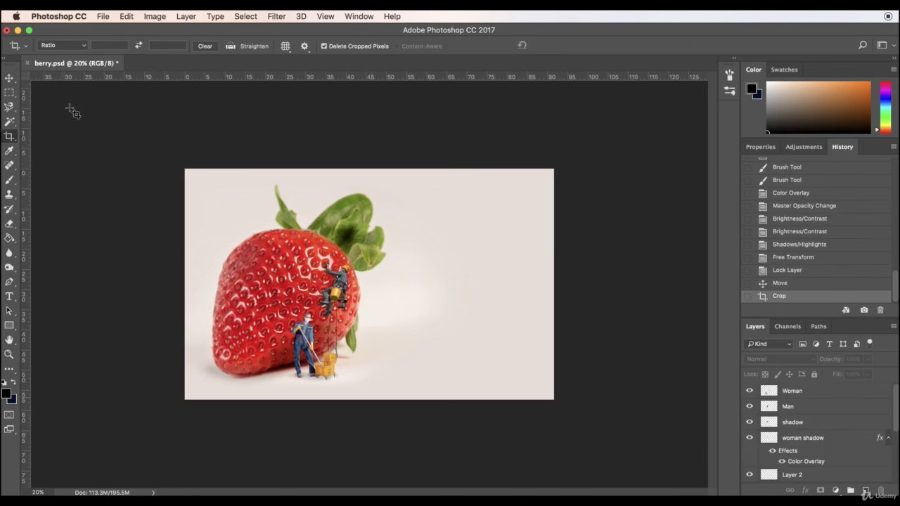
{"action": "left_click", "coordinate": [9, 78]}
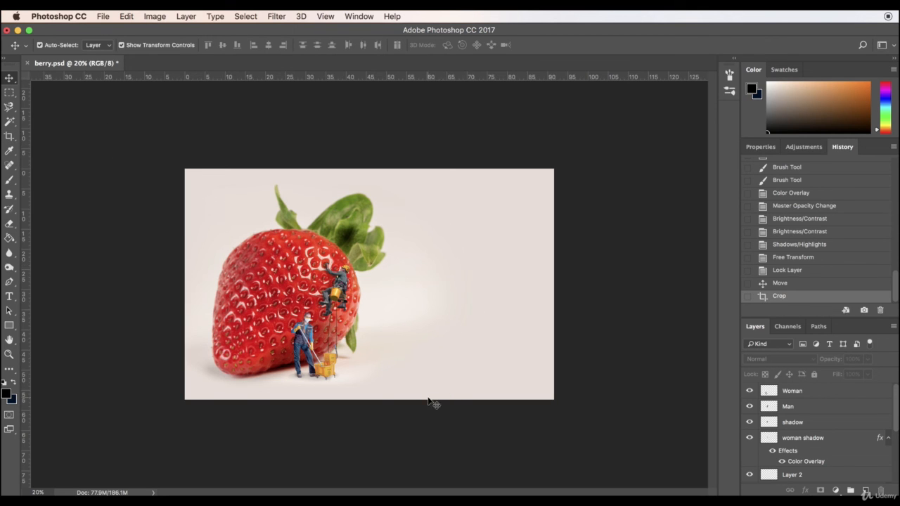
Step: Select the strawberry photo layer, Layer 0, above the locked background layer
{"action": "left_click", "coordinate": [442, 378]}
{"action": "left_click", "coordinate": [524, 329]}
{"action": "left_click", "coordinate": [303, 289]}
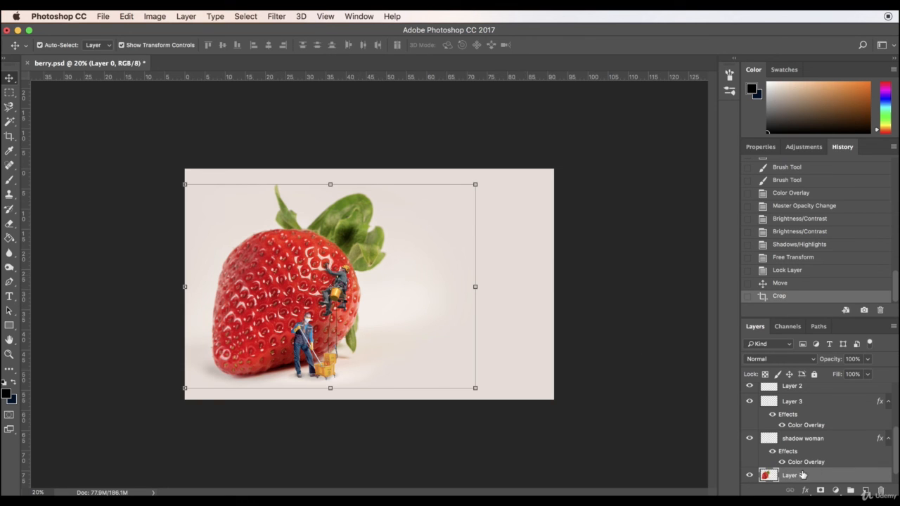
{"action": "scroll", "coordinate": [817, 457], "scroll_direction": "down", "scroll_amount": 1}
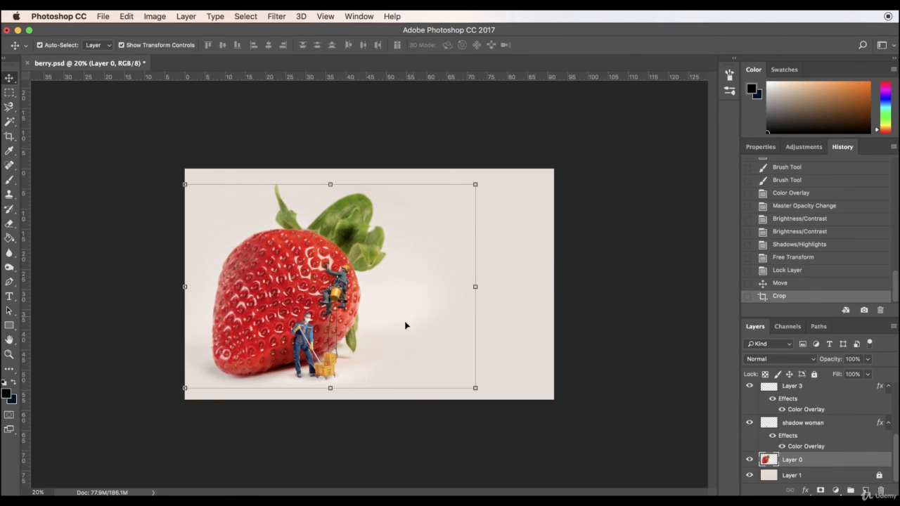